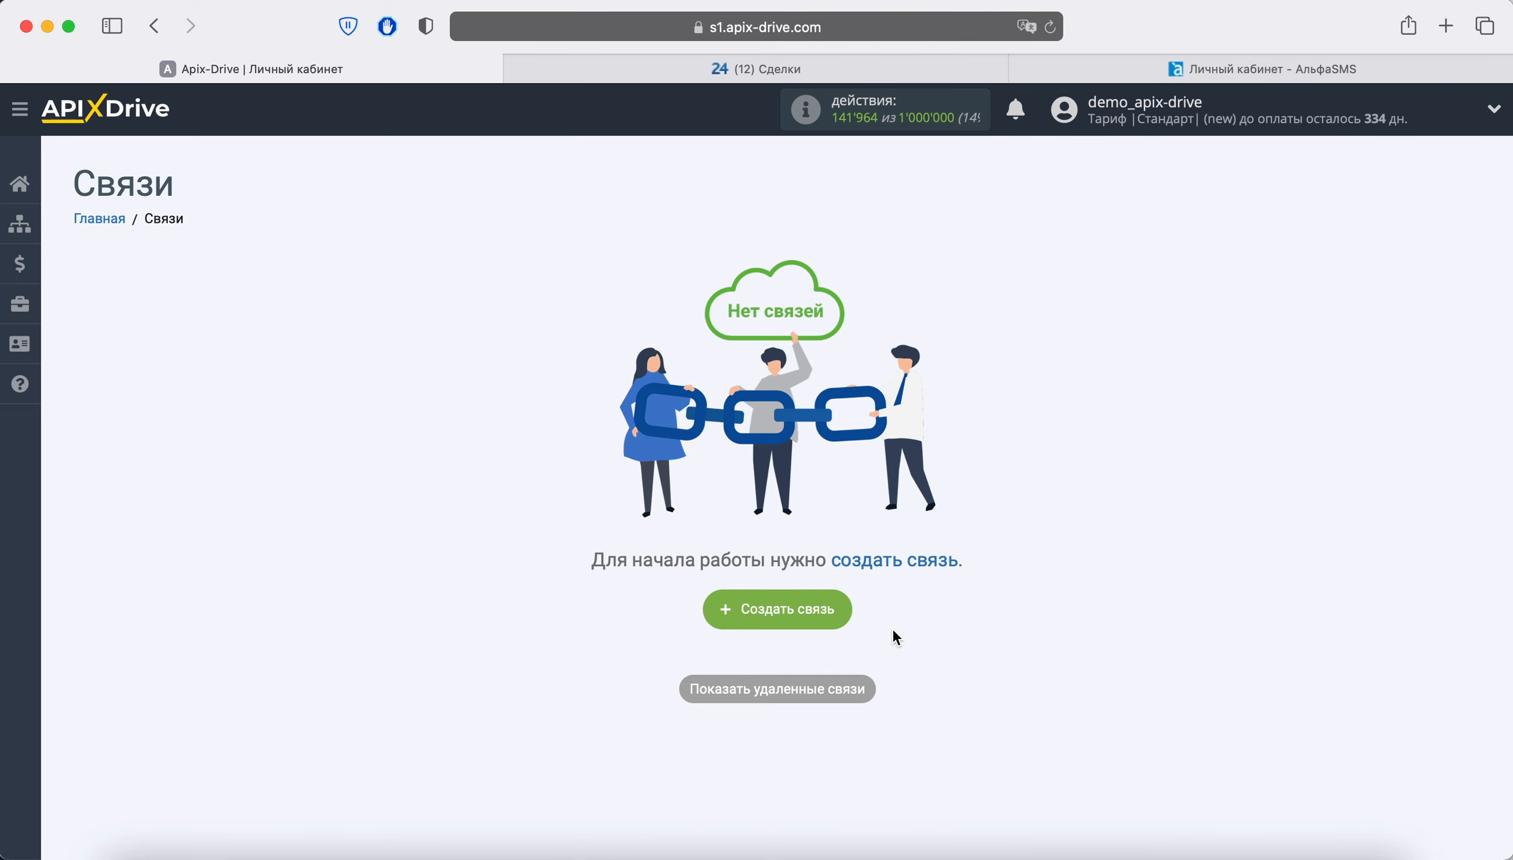
# Create a new connection and choose Битрикс24 as its data source system.
pyautogui.click(816, 611)
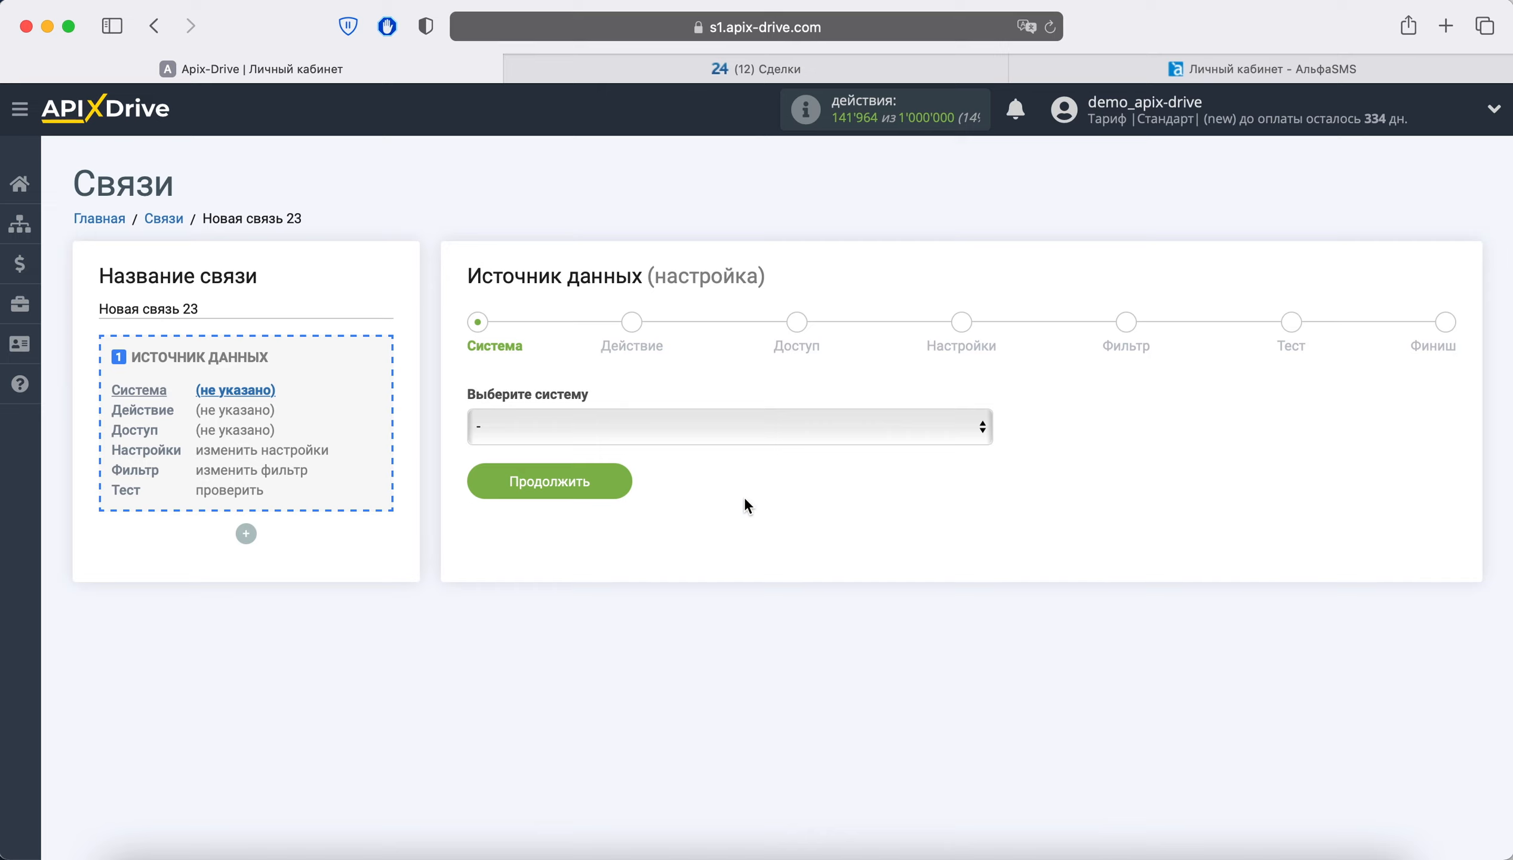
pyautogui.click(739, 425)
pyautogui.scroll(-10, 729, 514)
pyautogui.scroll(-20, 728, 514)
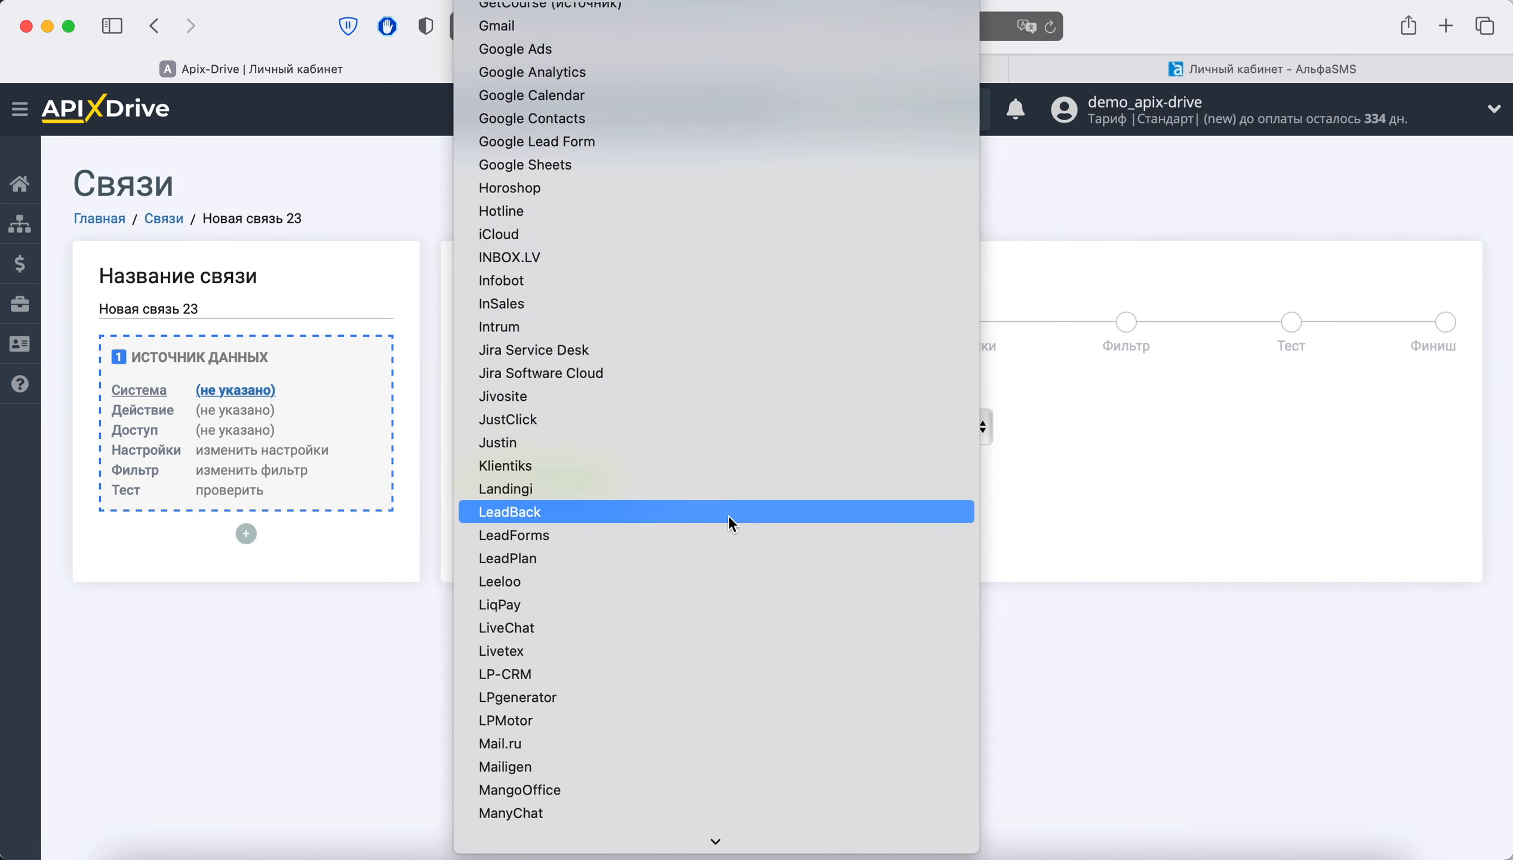
pyautogui.scroll(-20, 729, 514)
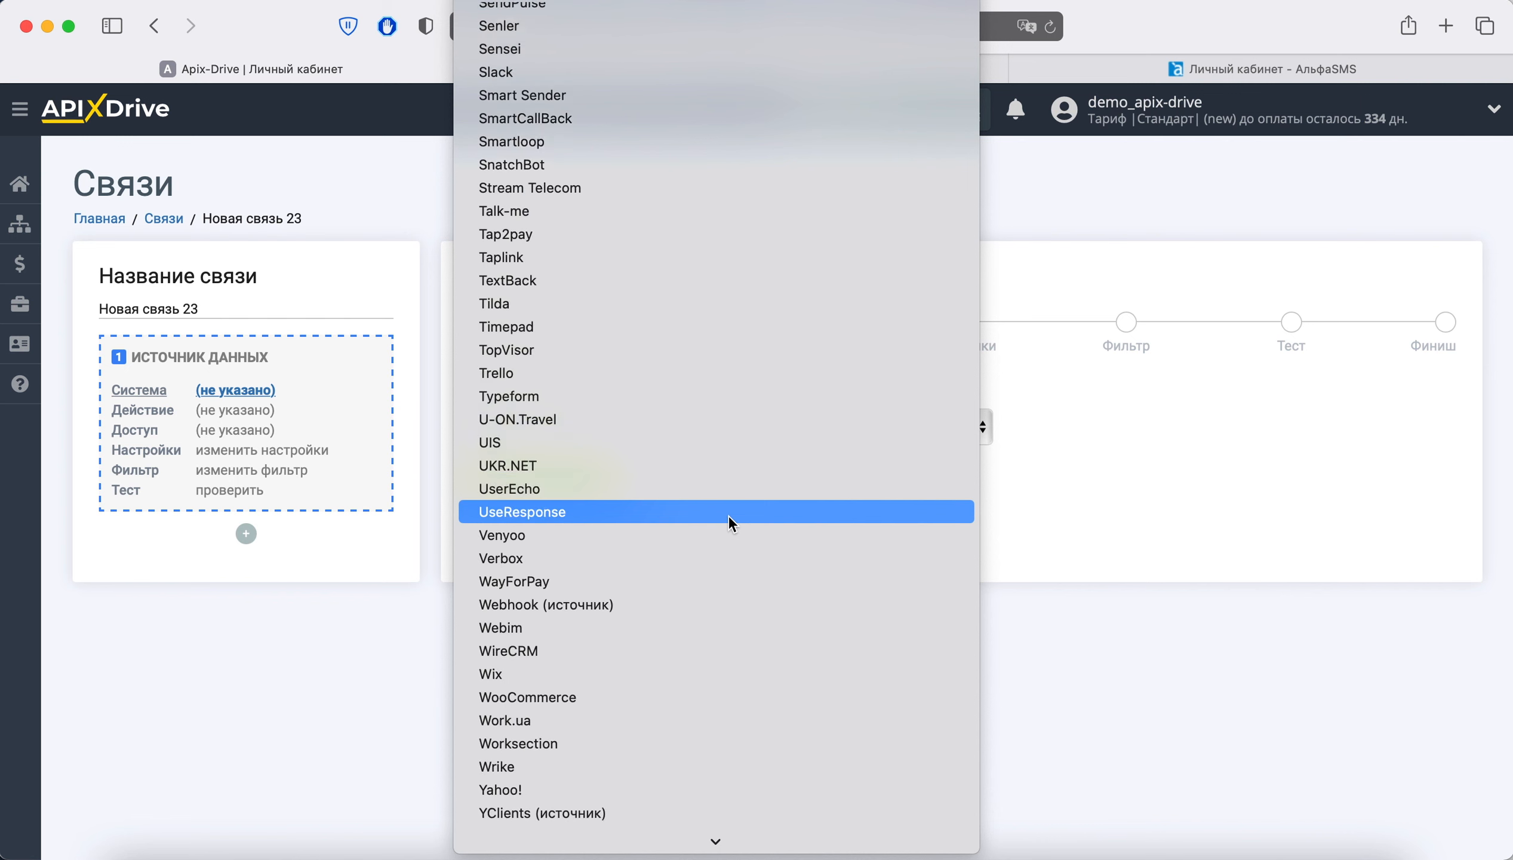
pyautogui.click(655, 514)
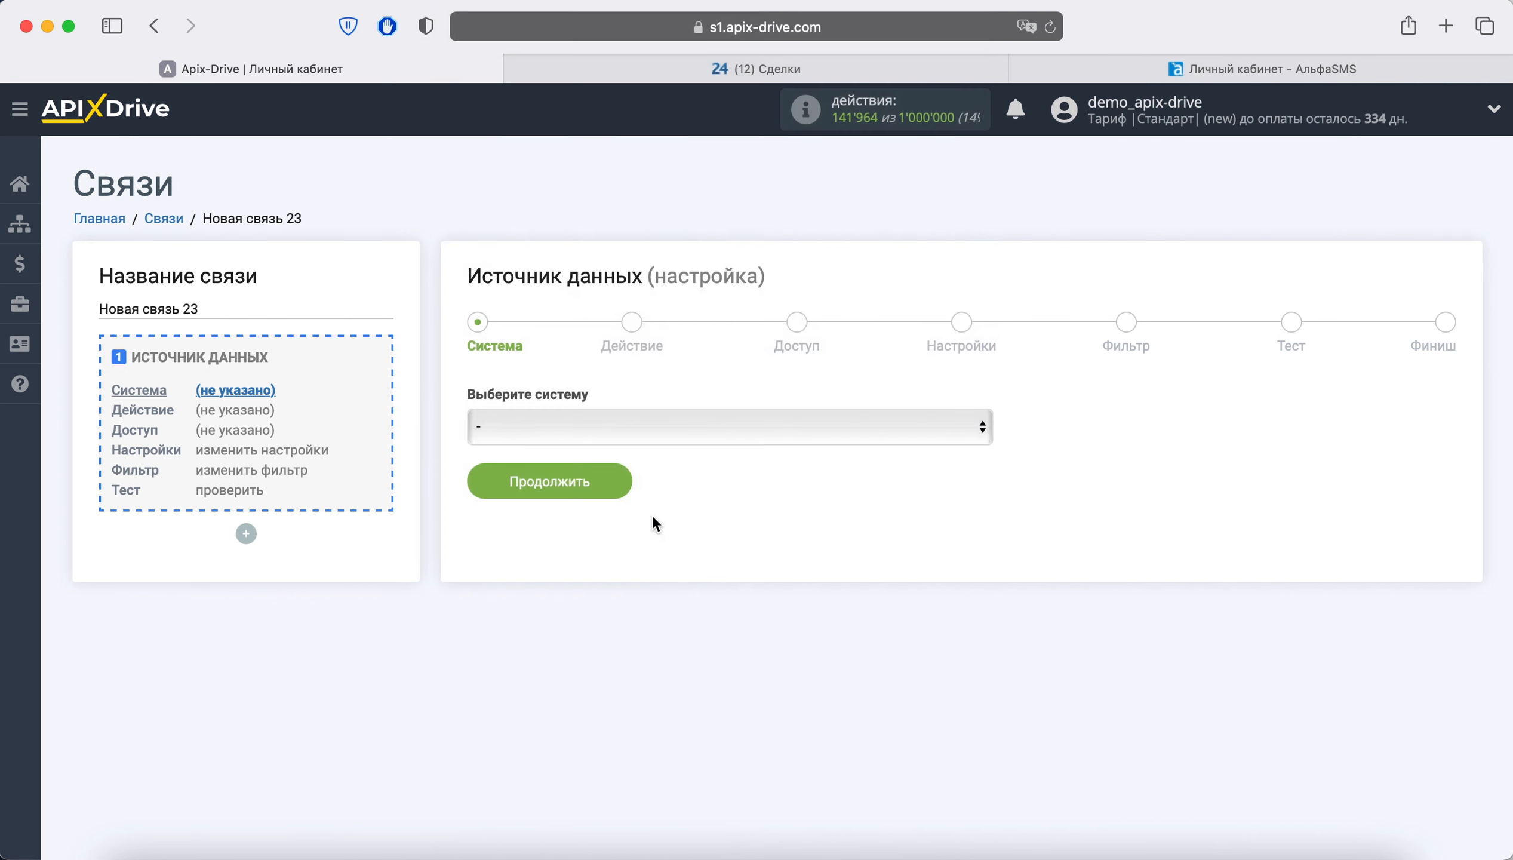
pyautogui.click(605, 487)
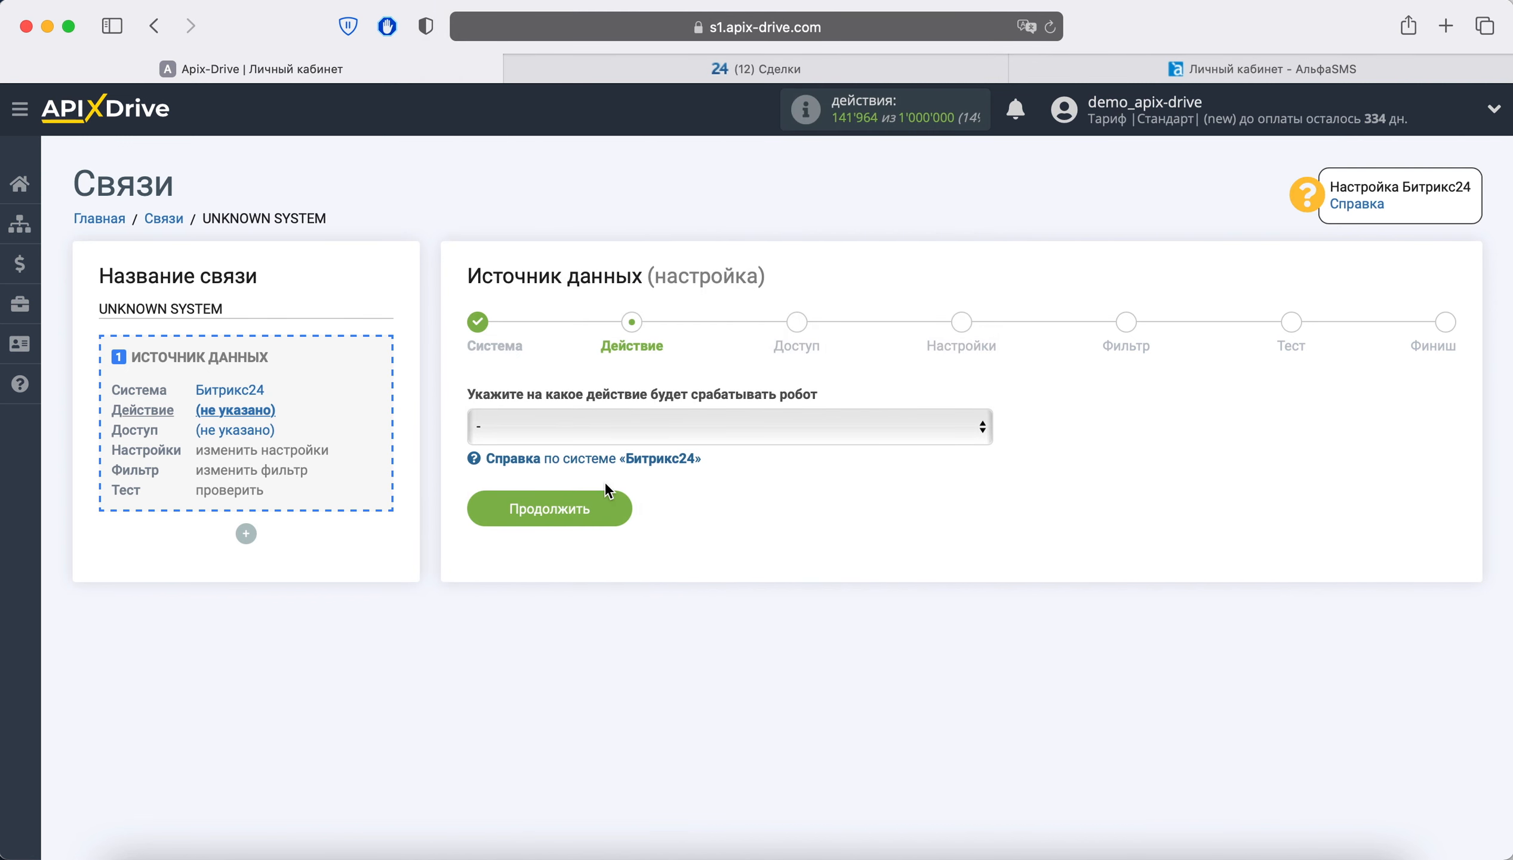
# Set the source action to "Загрузить СДЕЛКИ по статусу (новые)" and continue to account access.
pyautogui.click(753, 426)
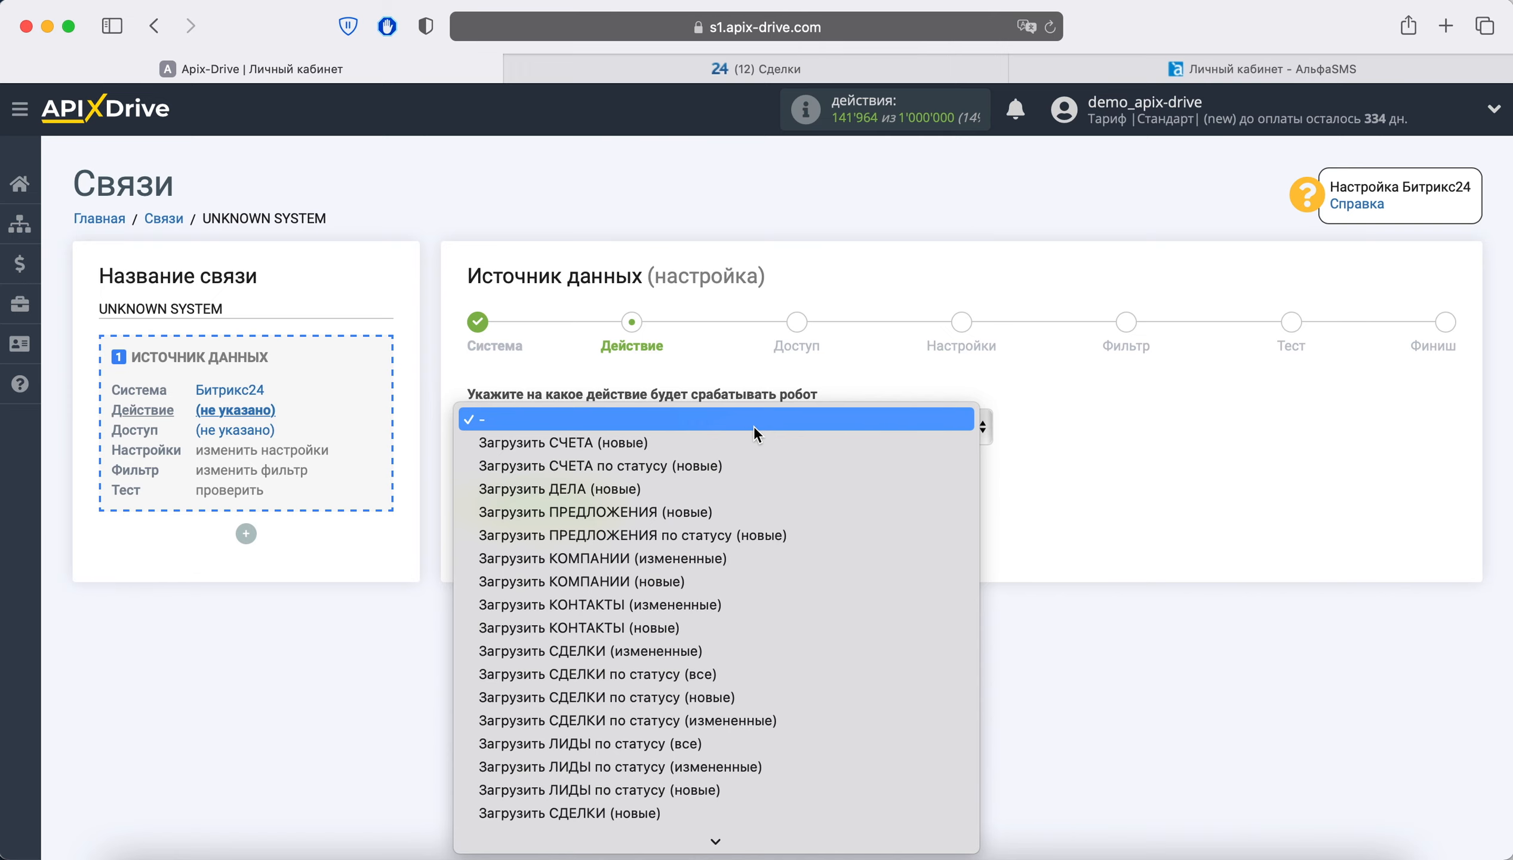
pyautogui.click(795, 697)
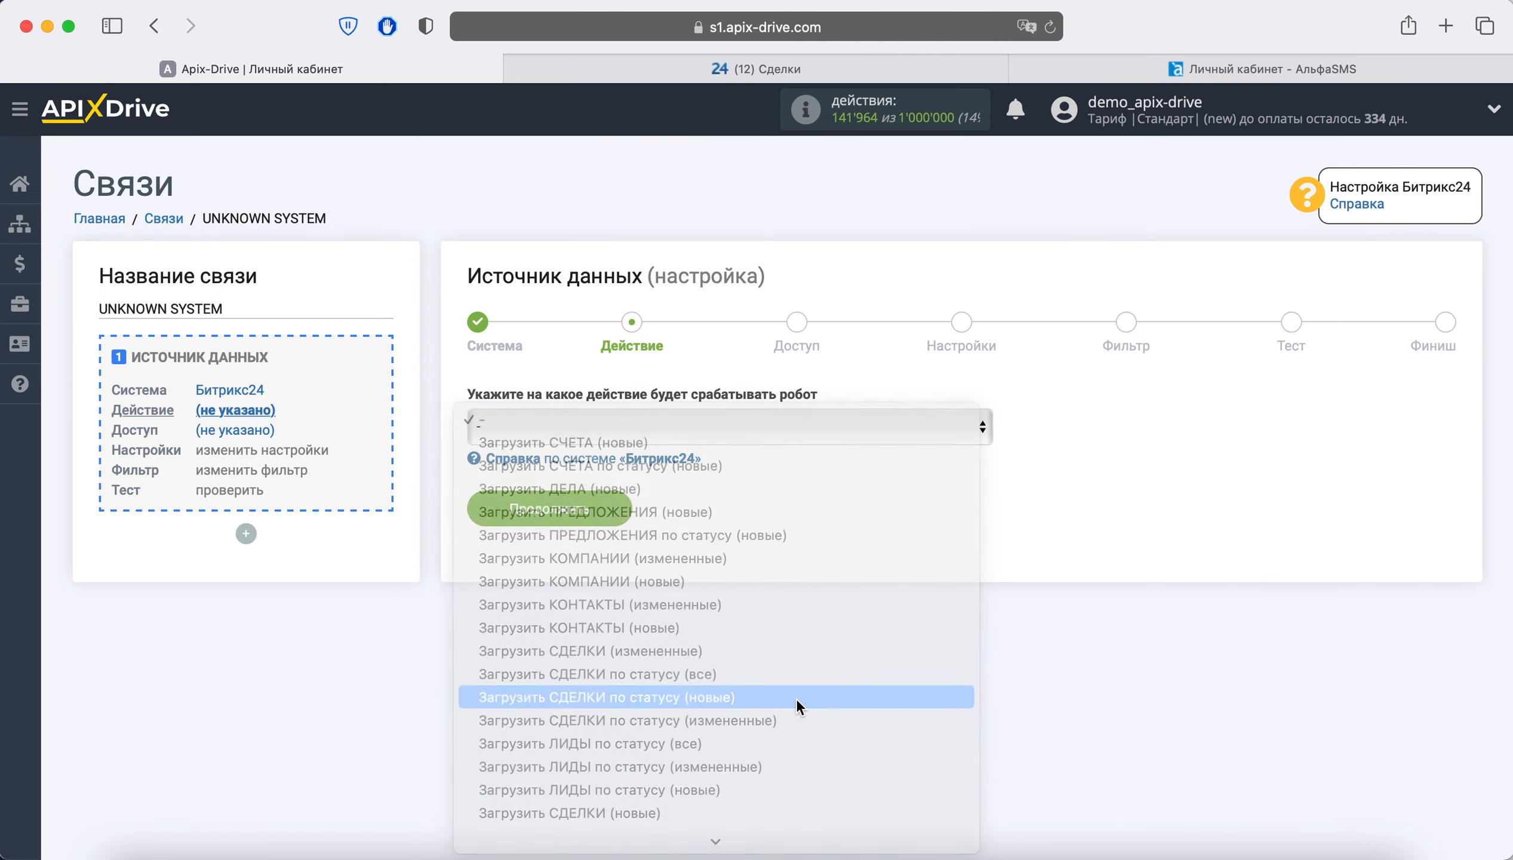
pyautogui.click(613, 517)
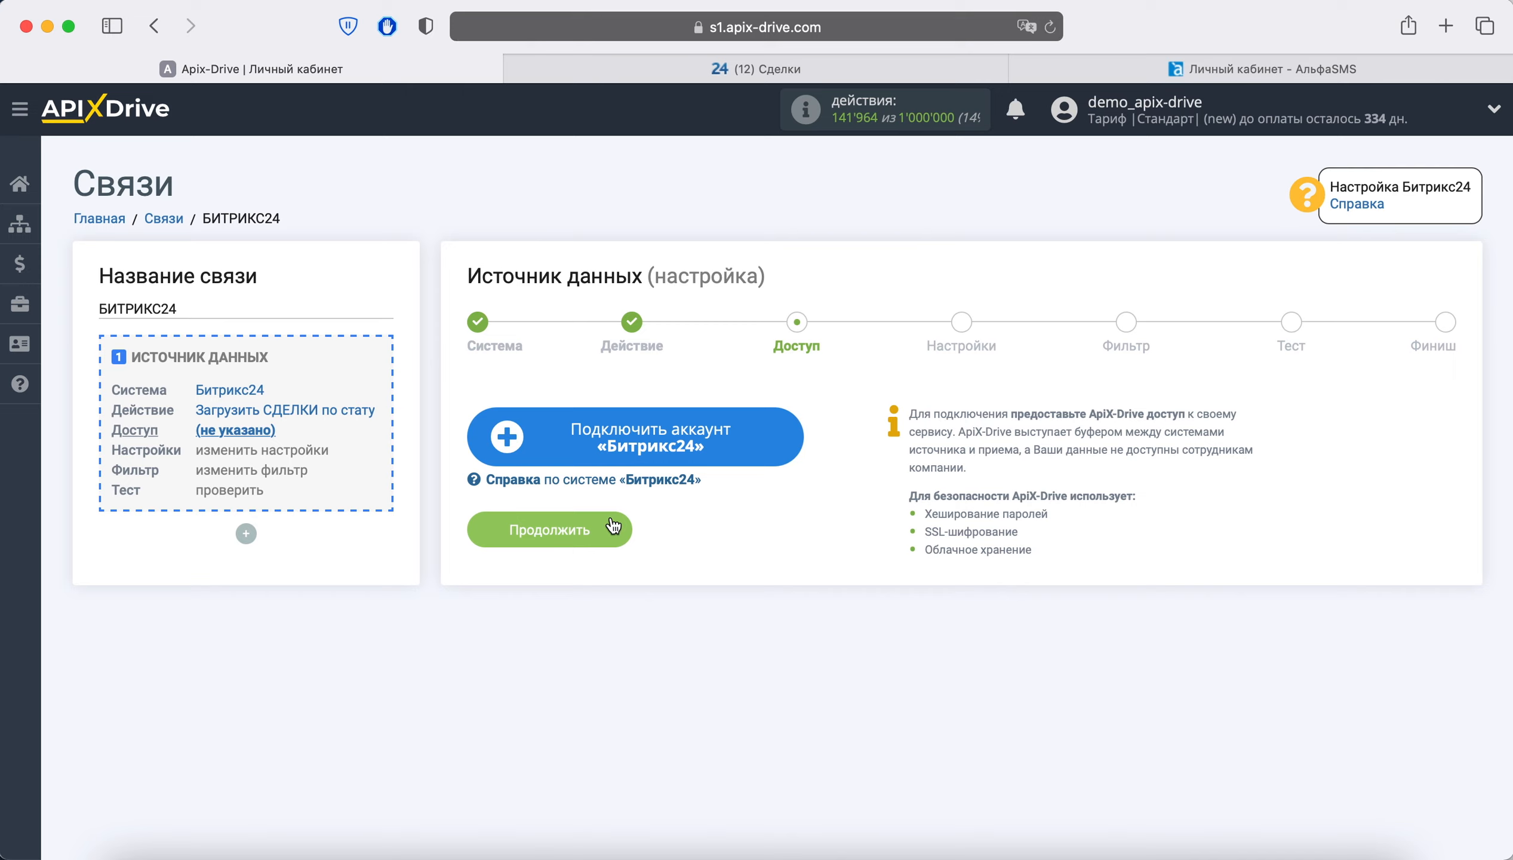
# Start connecting a Битрикс24 account with installation type "облако" and registration country "Украина".
pyautogui.click(569, 454)
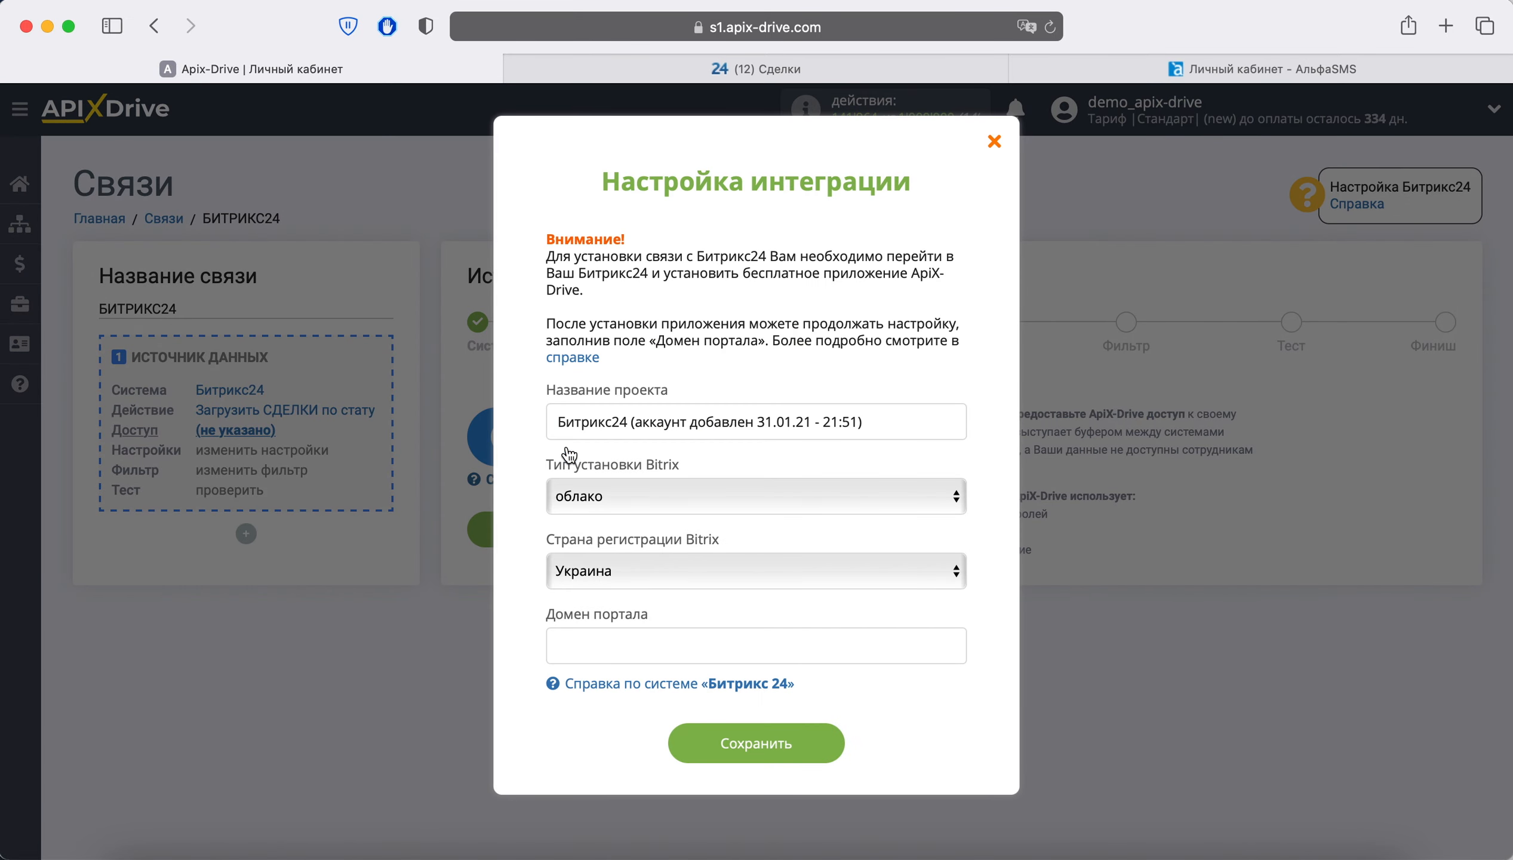
pyautogui.click(628, 499)
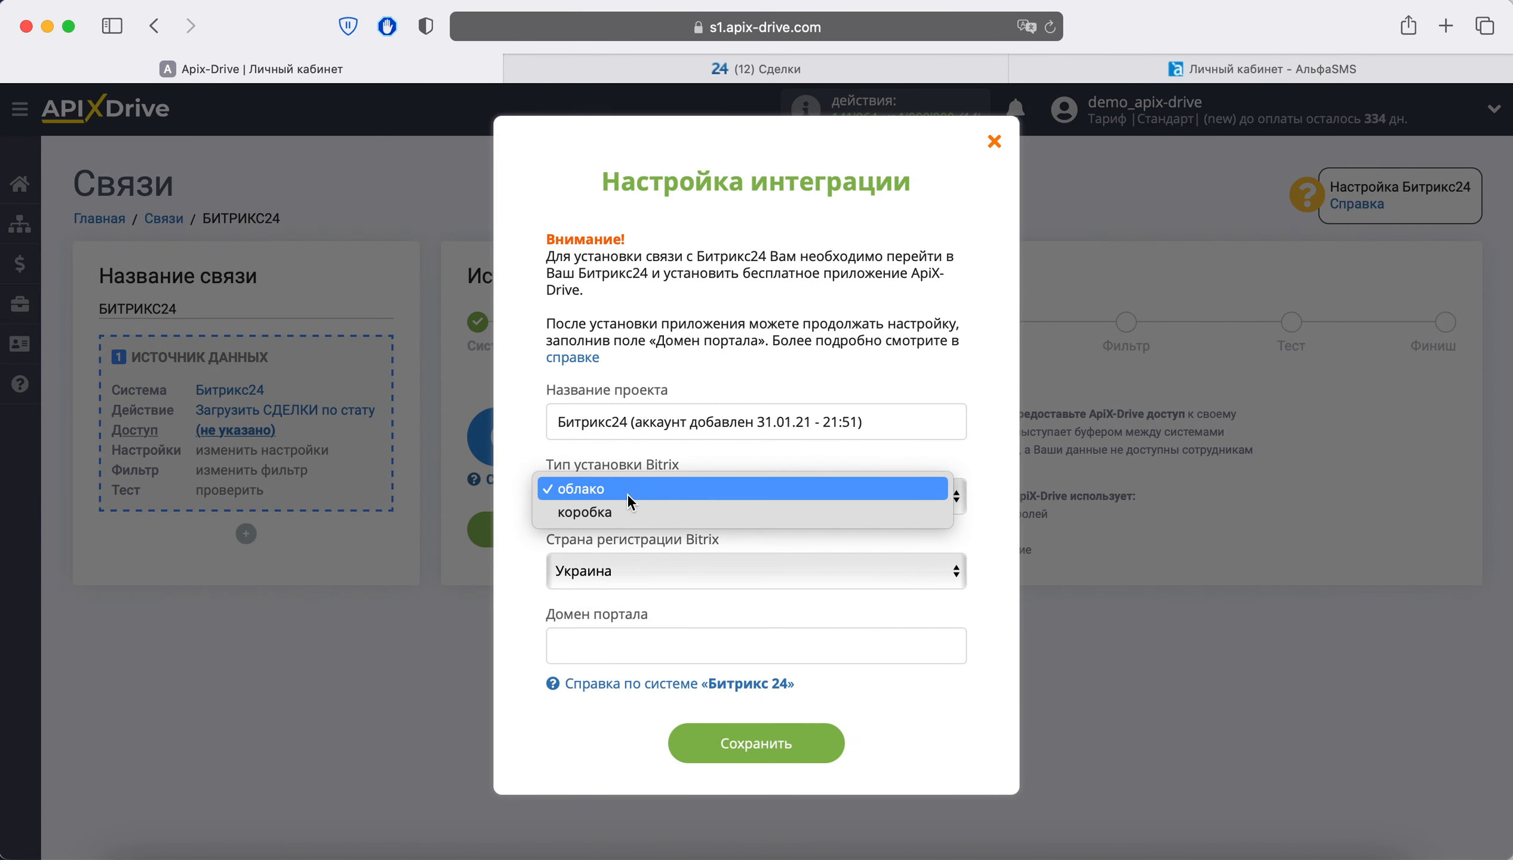
pyautogui.click(626, 493)
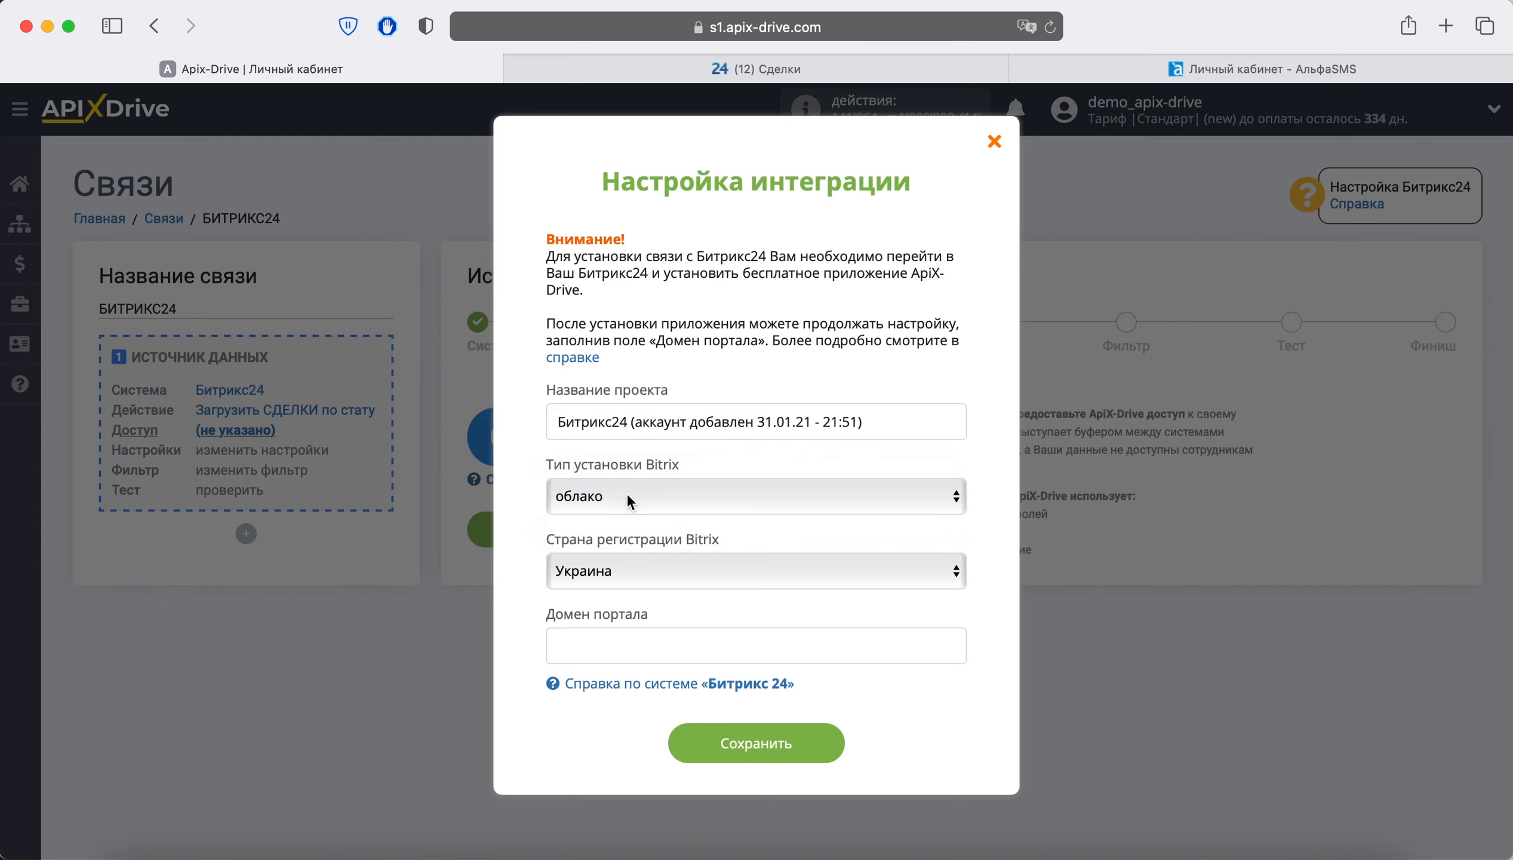
pyautogui.click(627, 567)
pyautogui.click(635, 567)
pyautogui.click(604, 618)
# Switch to the Bitrix24 portal, search its applications for "Apix-drive" and open the ApiX-Drive app page.
pyautogui.click(787, 71)
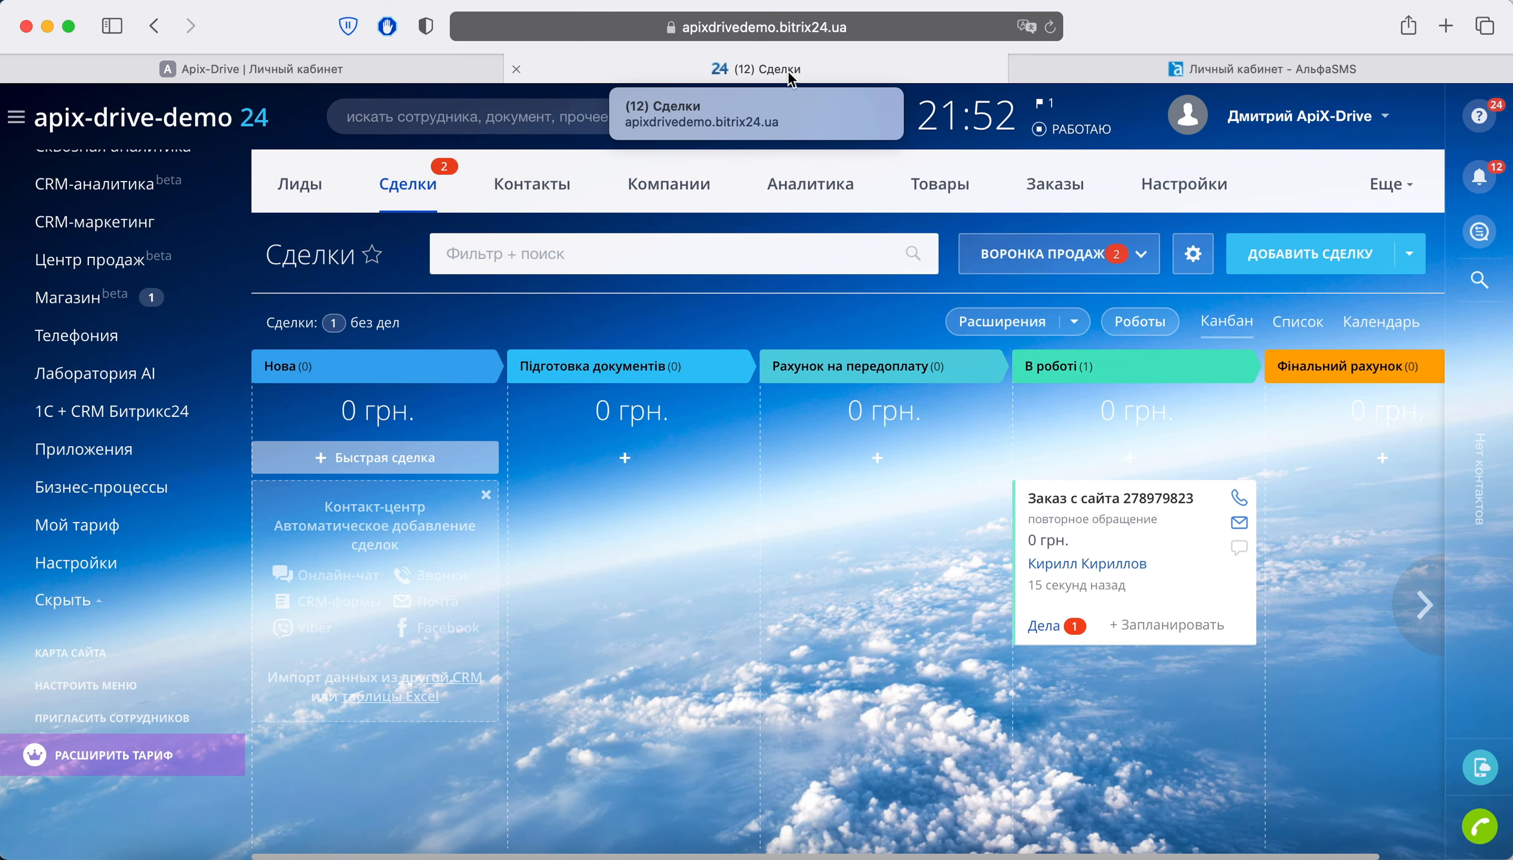
pyautogui.click(37, 449)
pyautogui.write('ap')
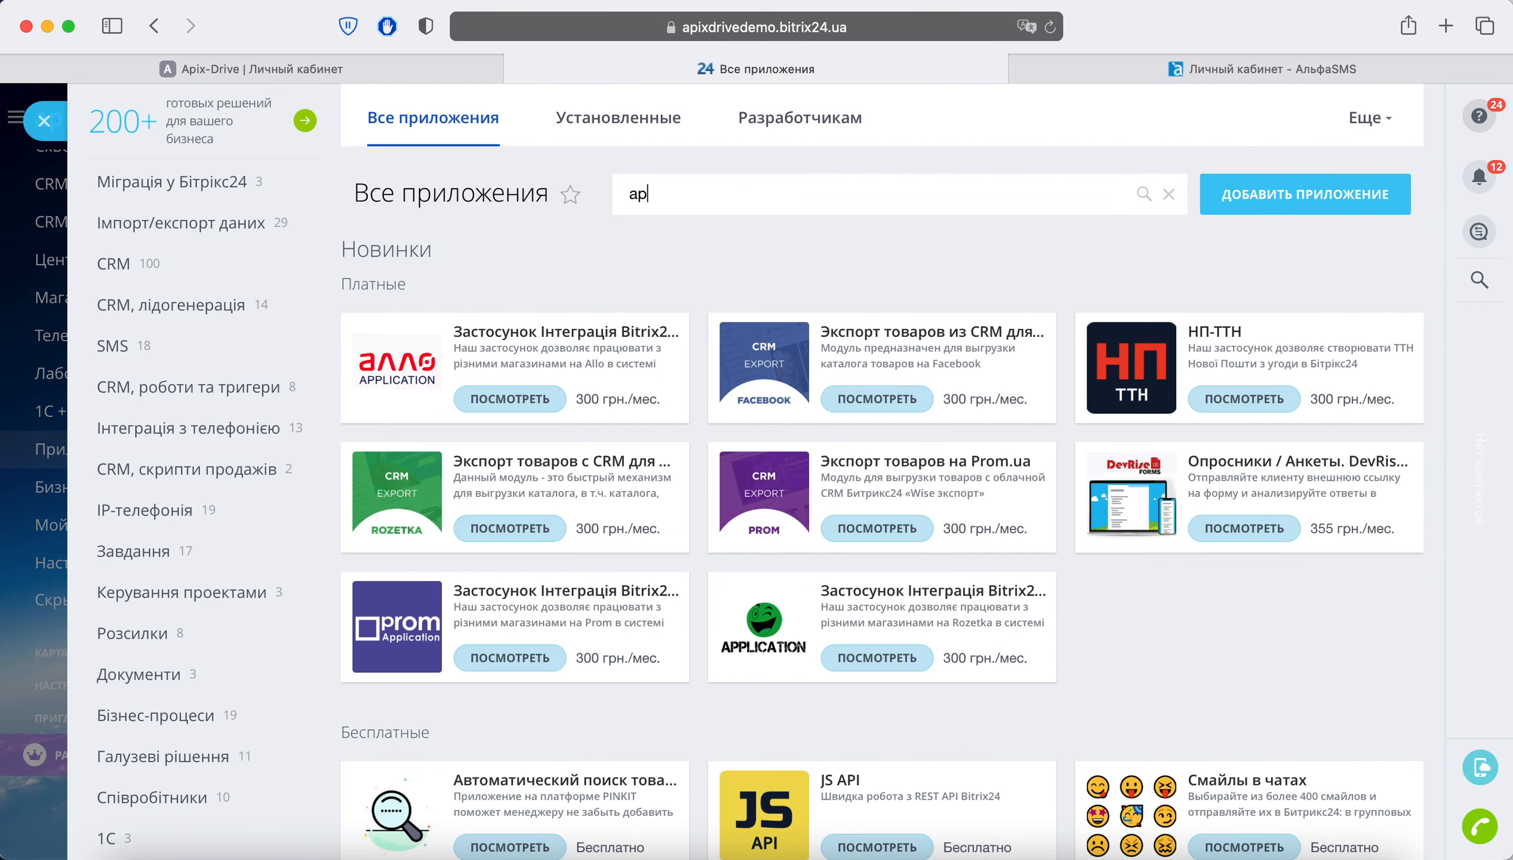
pyautogui.write('ix-drive')
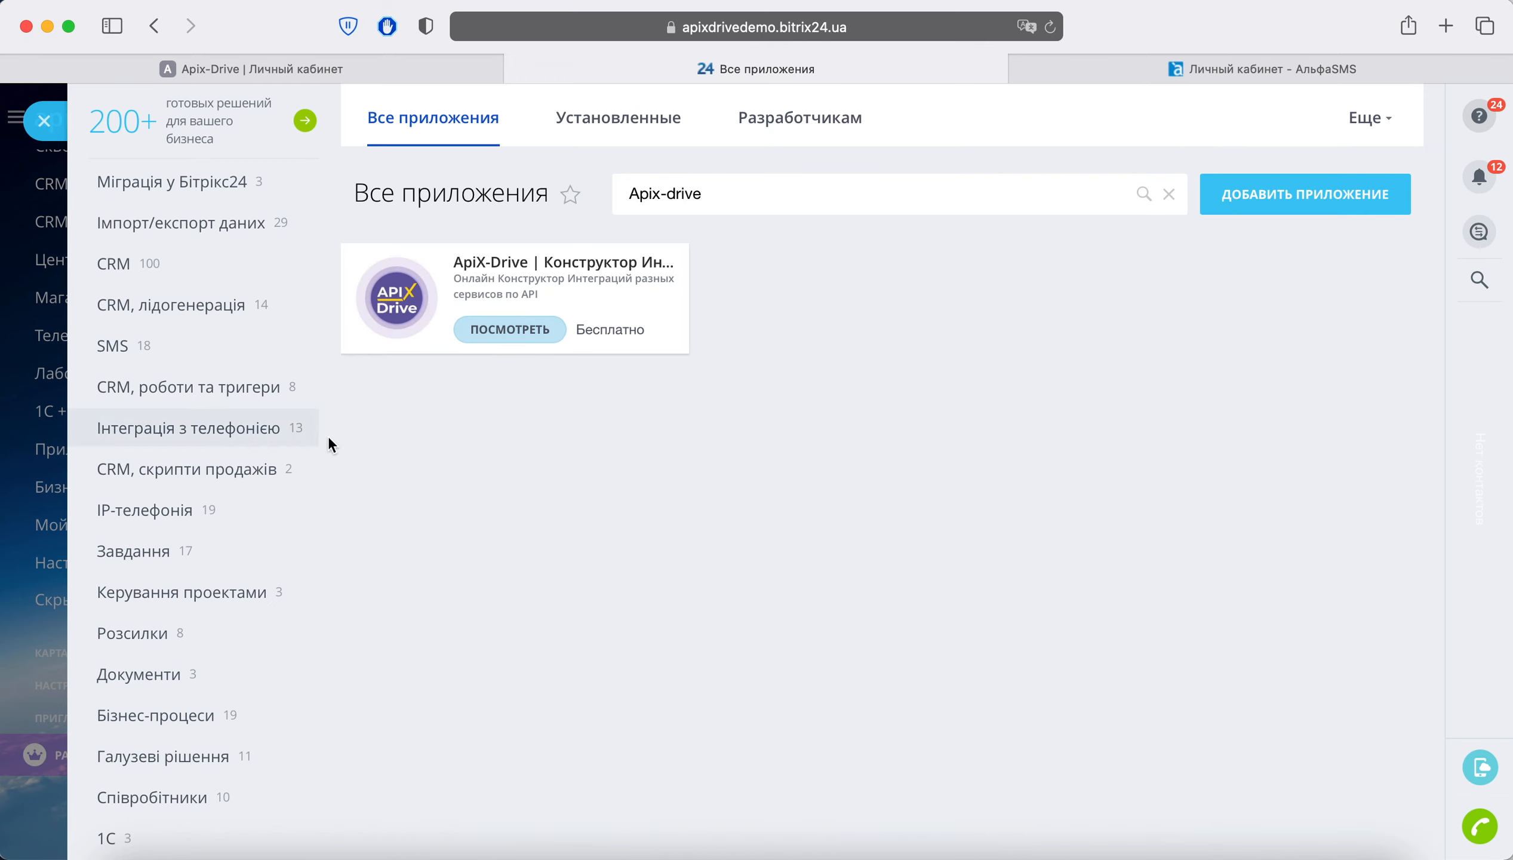
pyautogui.click(503, 335)
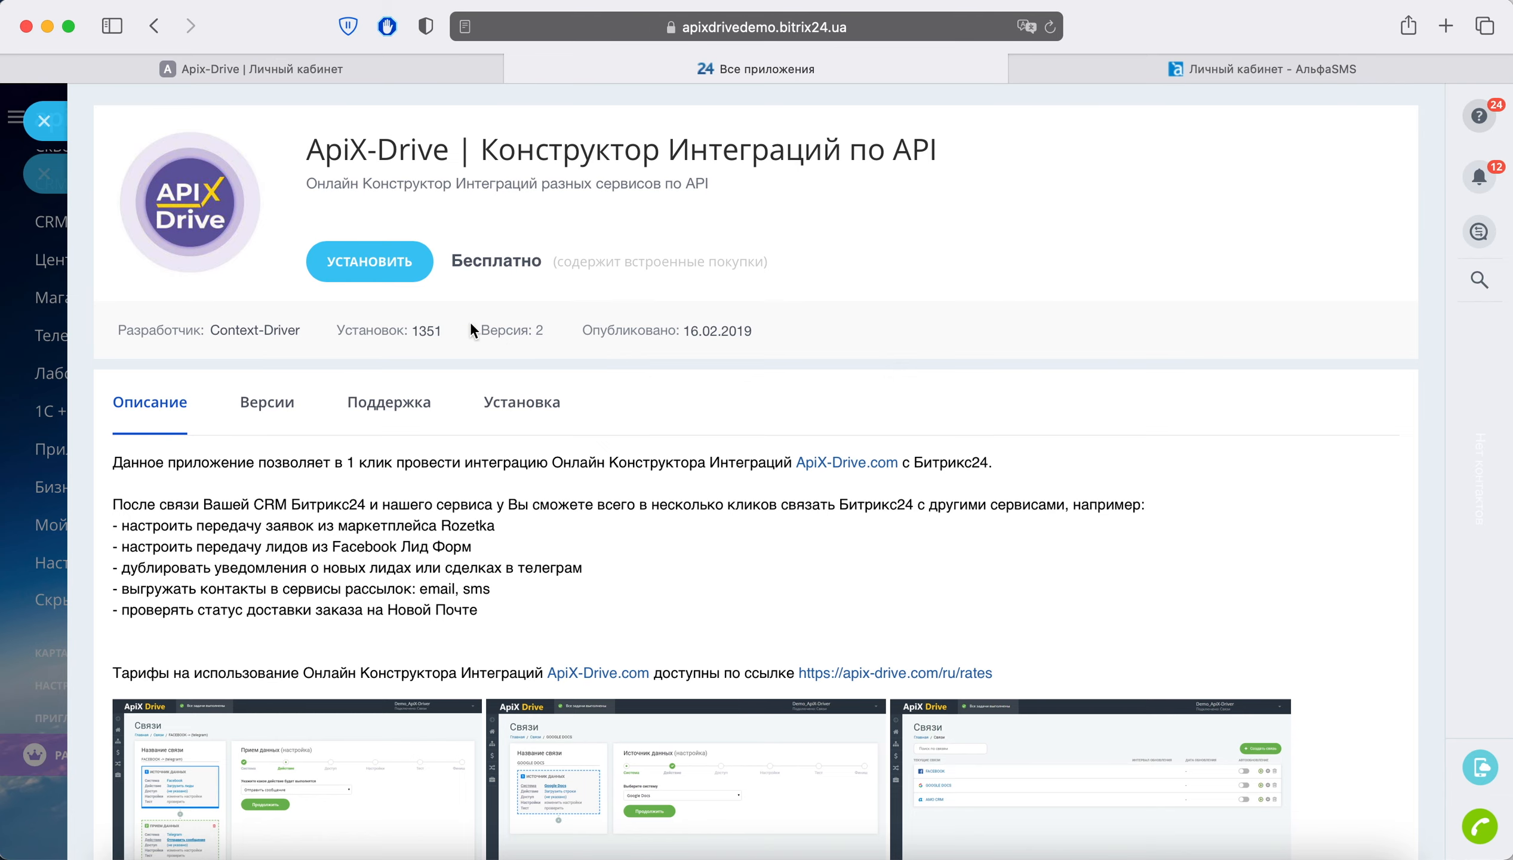
# Install the ApiX-Drive app in Bitrix24, accepting the license agreement and privacy policy.
pyautogui.click(366, 265)
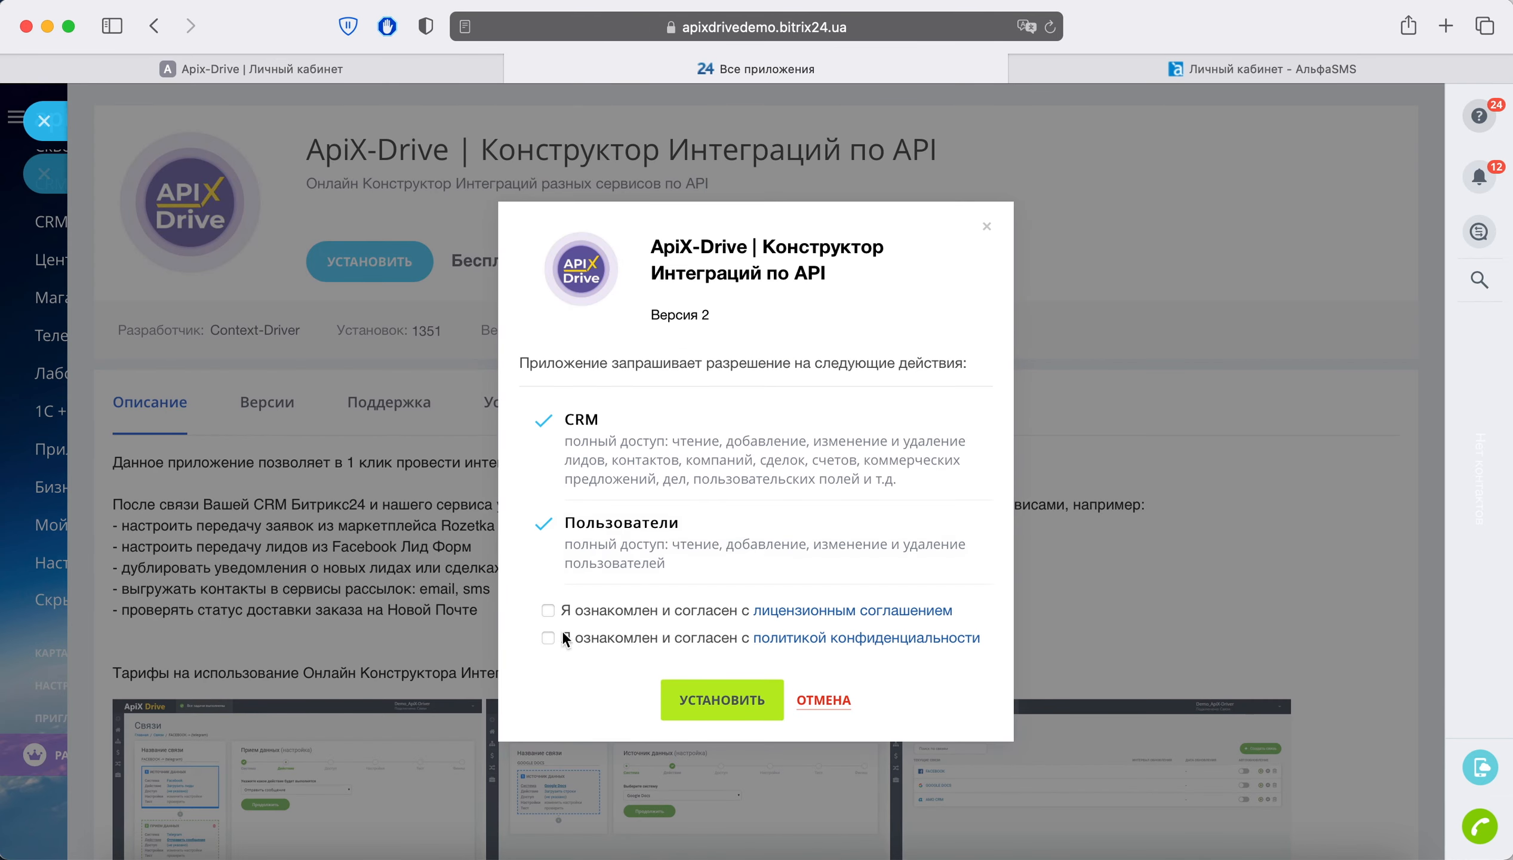
pyautogui.click(547, 611)
pyautogui.click(547, 638)
pyautogui.click(715, 701)
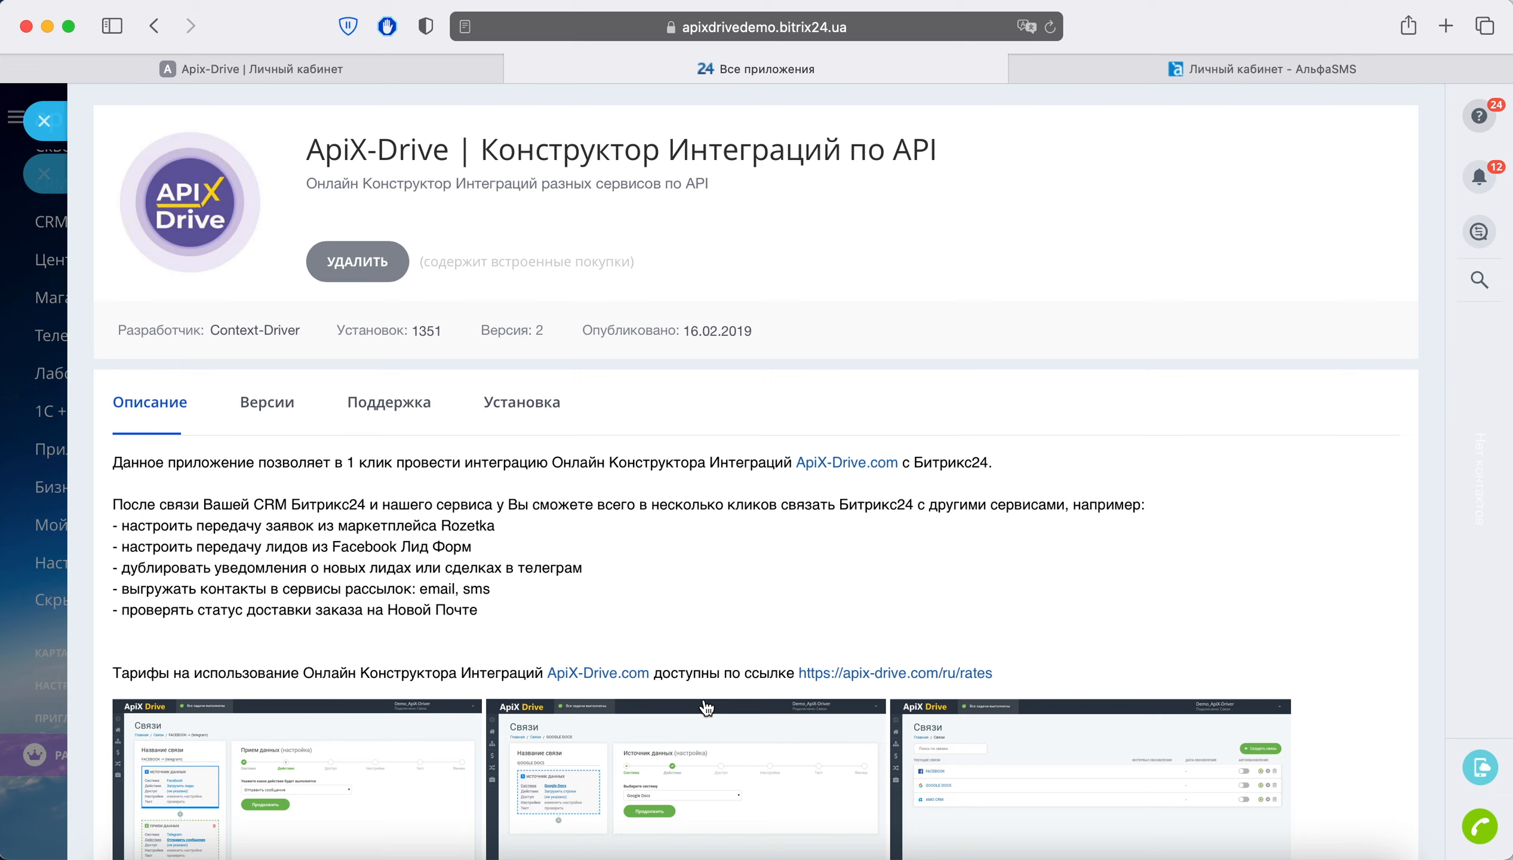
# Copy the portal domain apixdrivedemo.bitrix24.ua into the Домен портала field of the ApiX-Drive integration settings and save them.
pyautogui.click(752, 27)
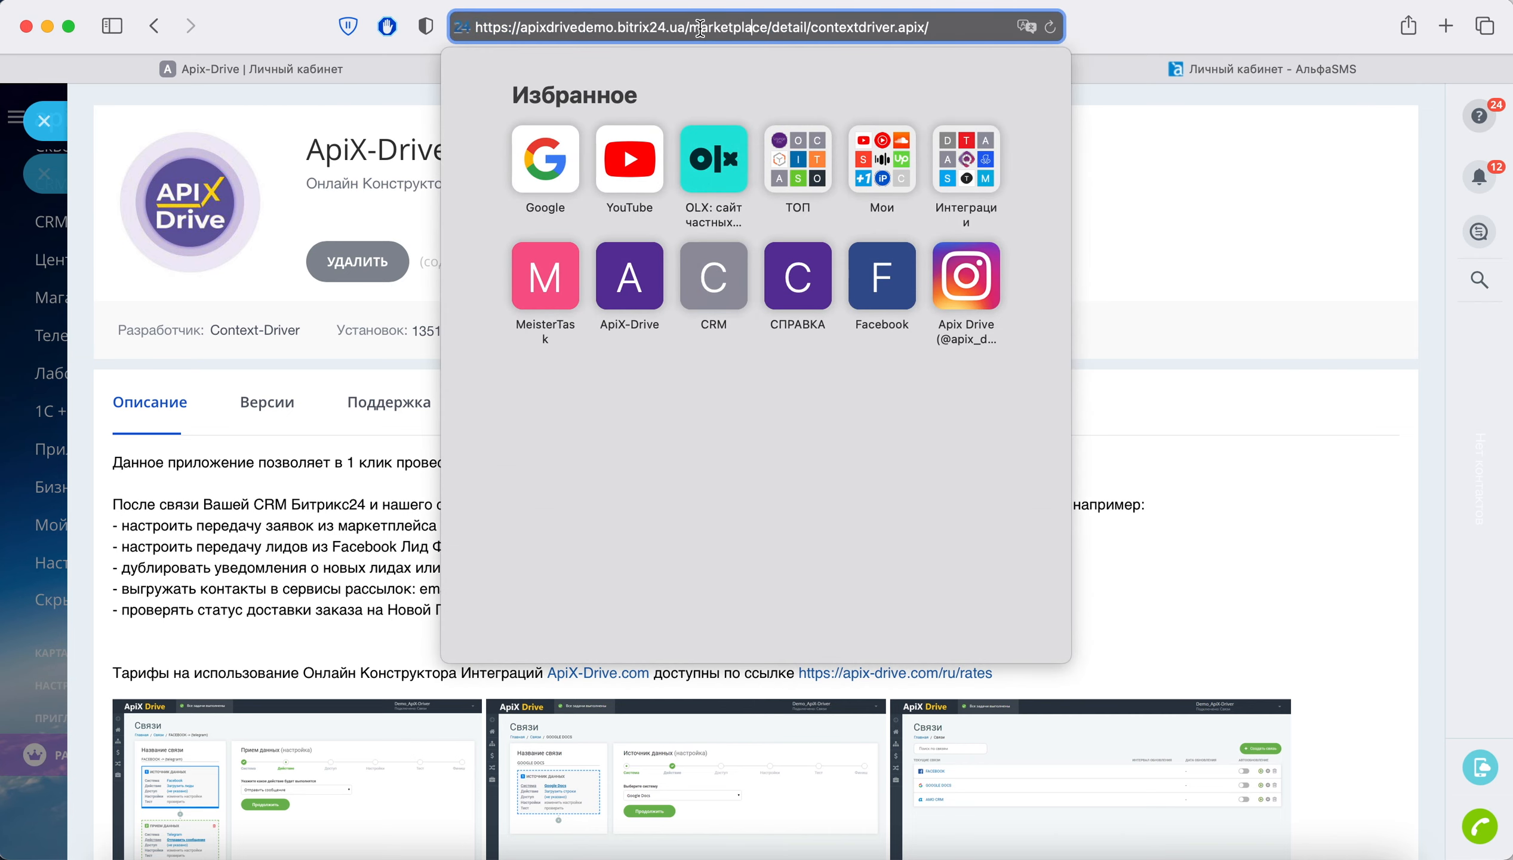
pyautogui.moveTo(687, 26); pyautogui.dragTo(520, 26)
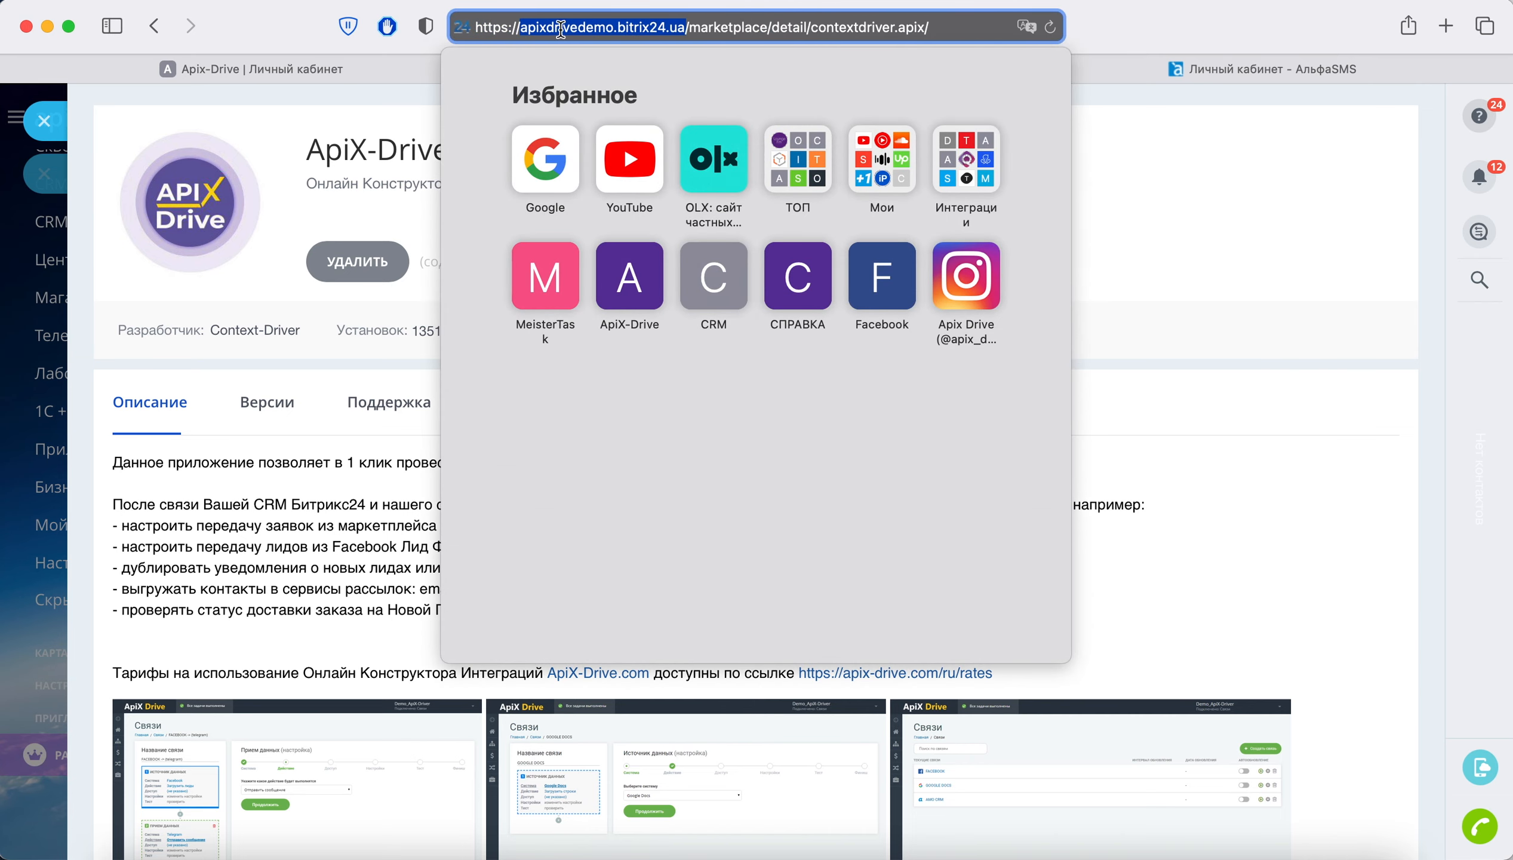
pyautogui.rightClick(560, 28)
pyautogui.click(593, 63)
pyautogui.click(369, 75)
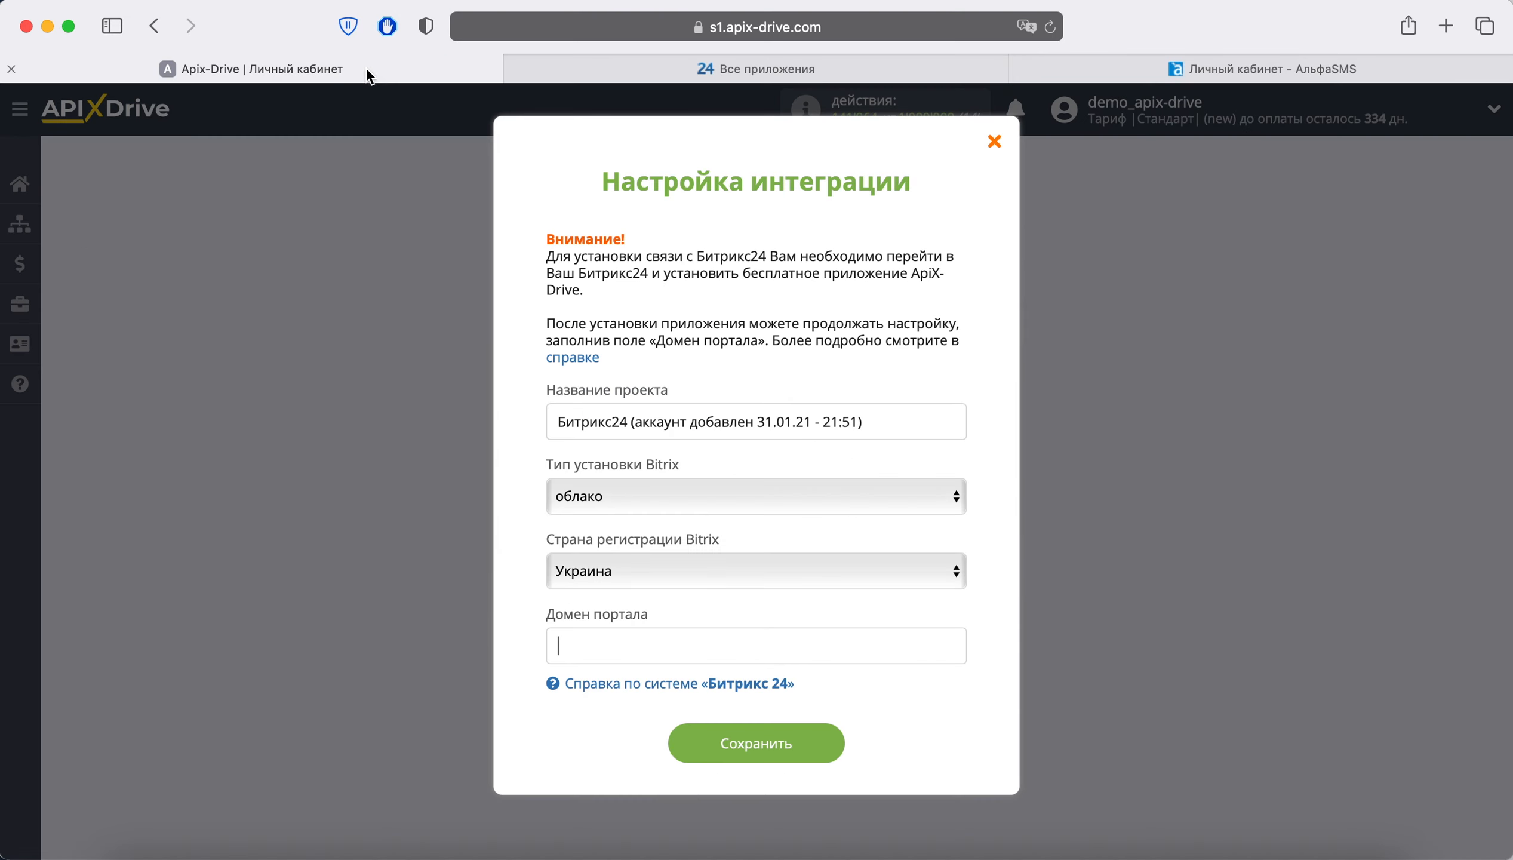
pyautogui.rightClick(606, 657)
pyautogui.click(637, 649)
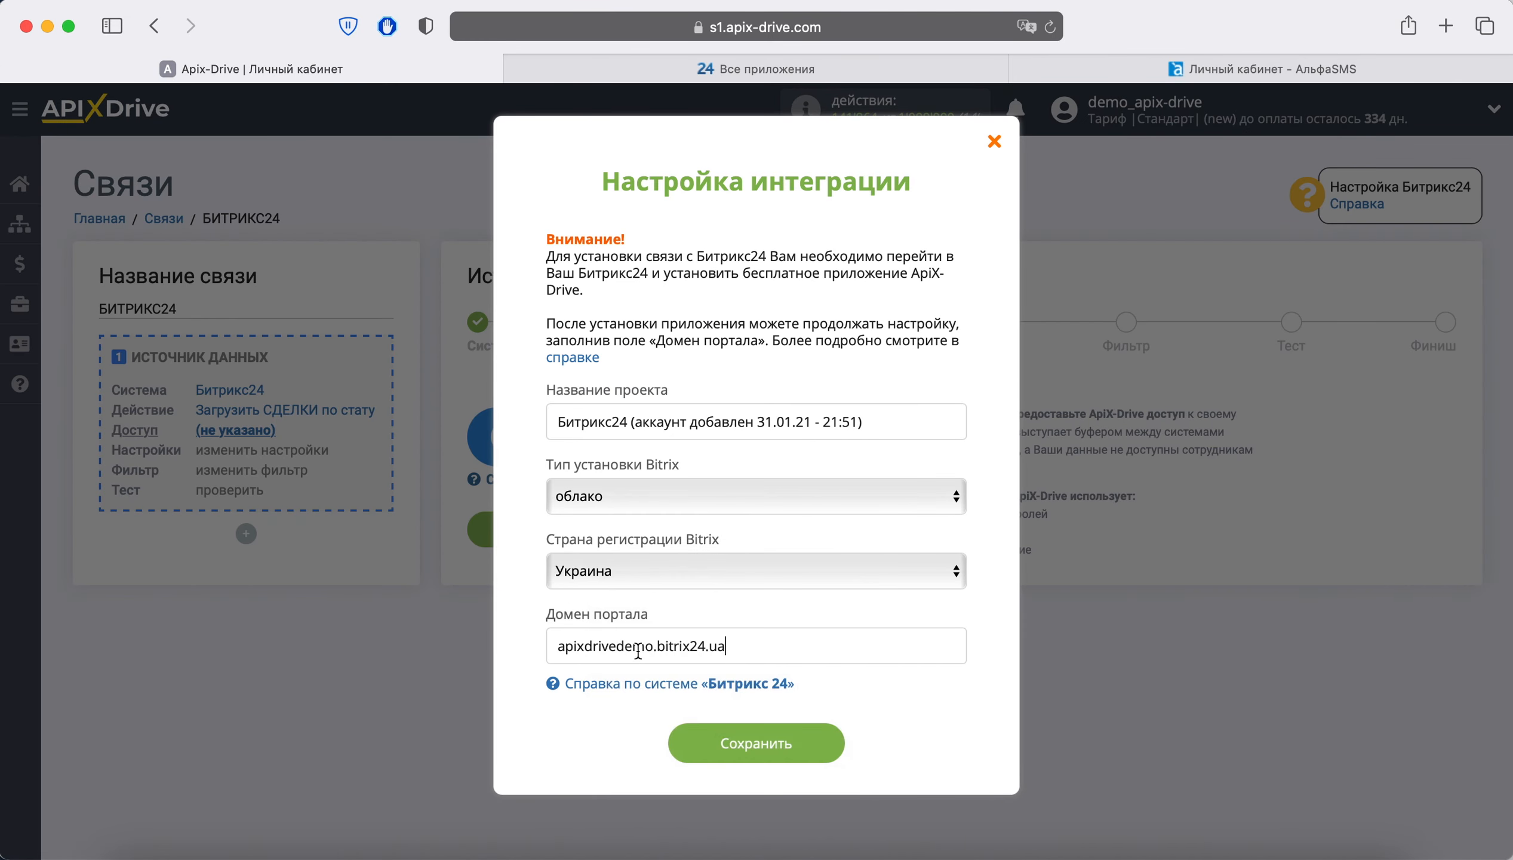
pyautogui.click(765, 744)
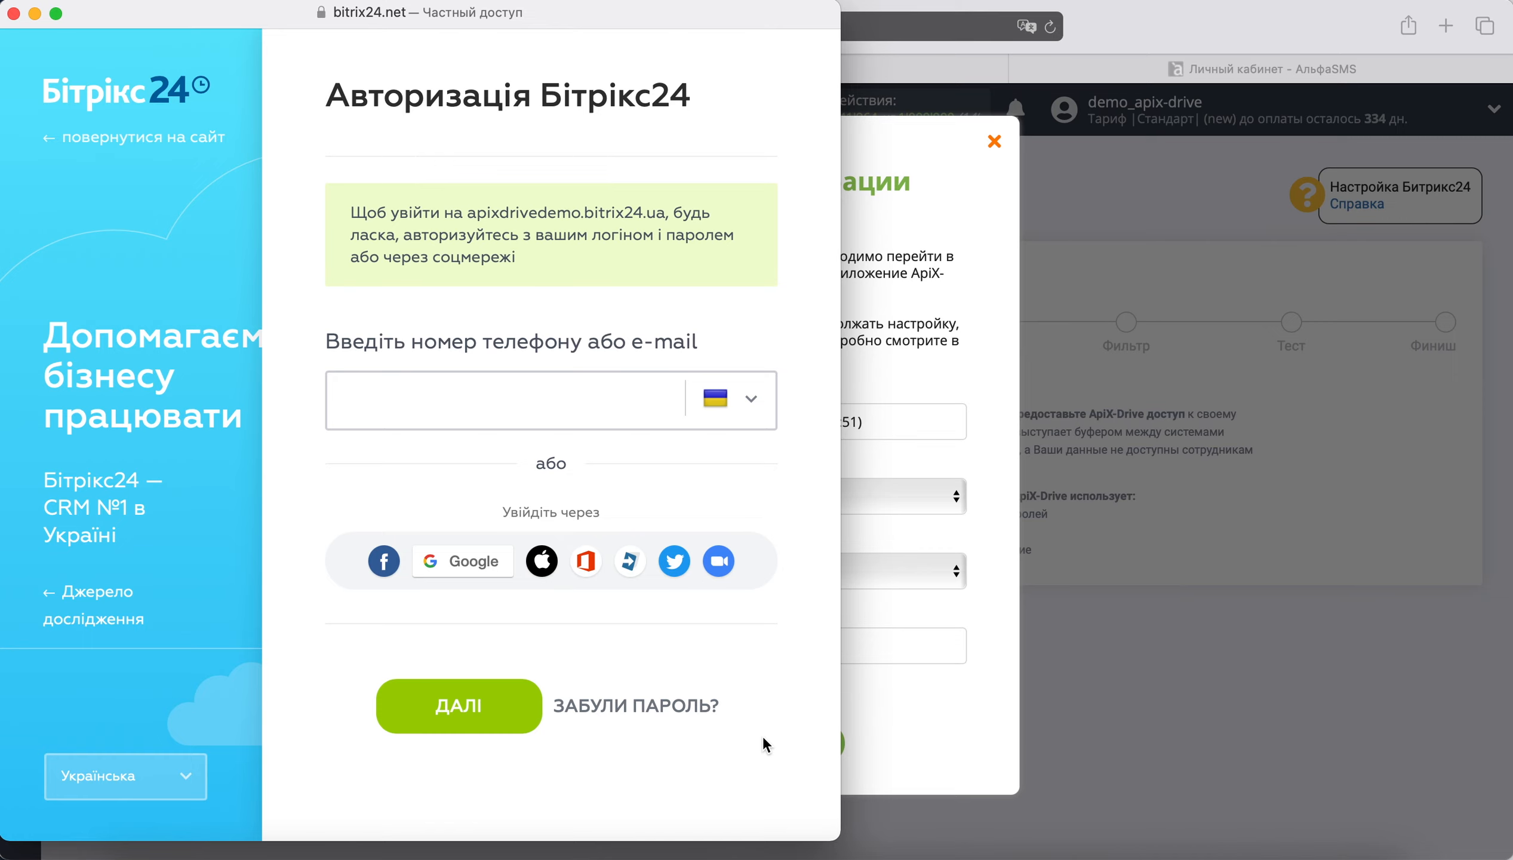
# Authorize Bitrix24 with the account e-mail and saved account password, and continue with the connected account.
pyautogui.click(413, 395)
pyautogui.rightClick(413, 390)
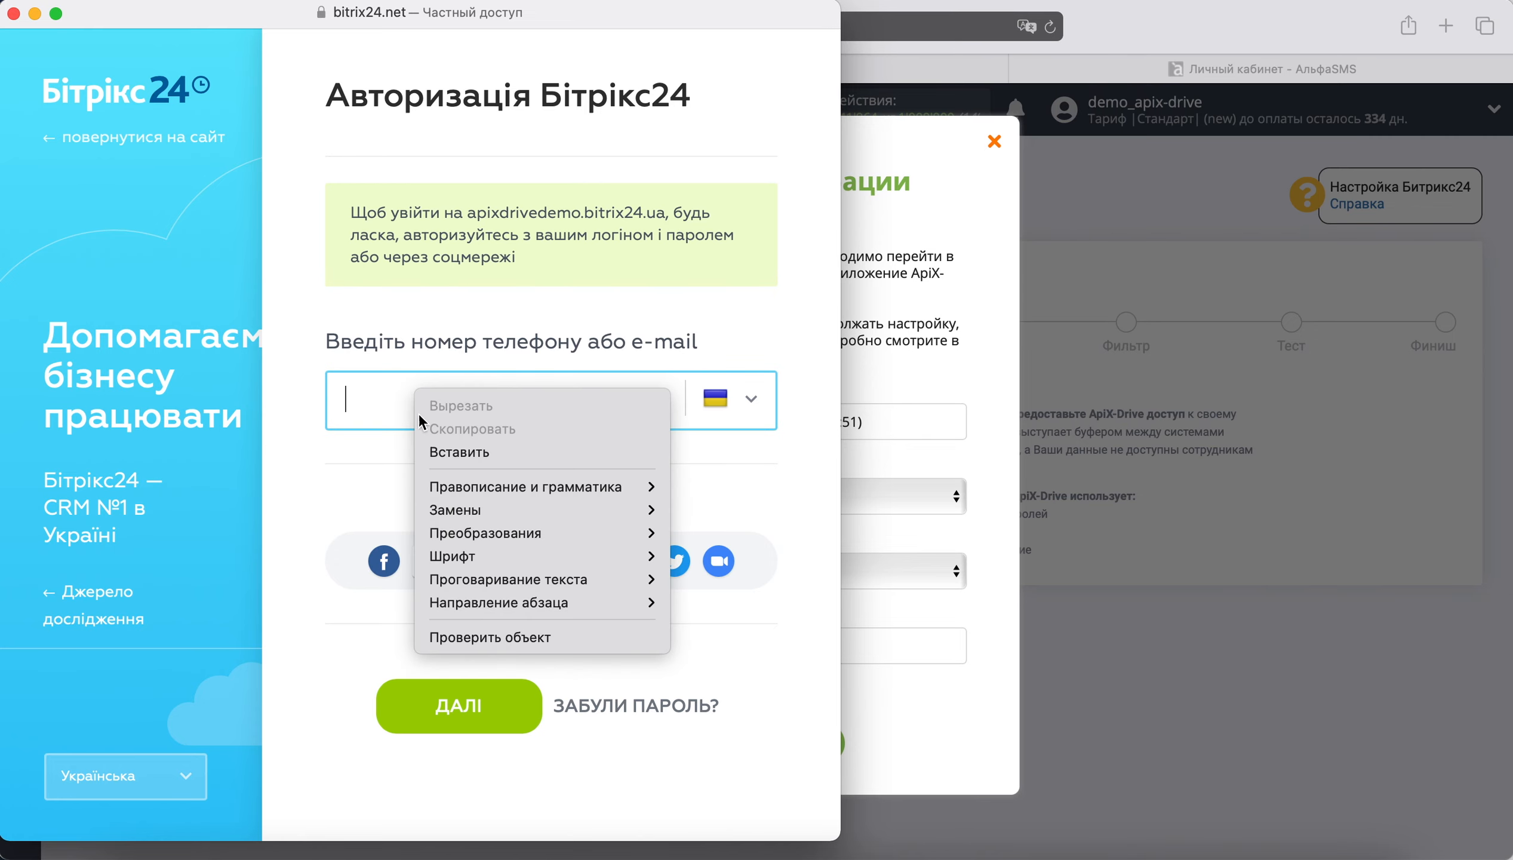
pyautogui.click(462, 453)
pyautogui.click(492, 707)
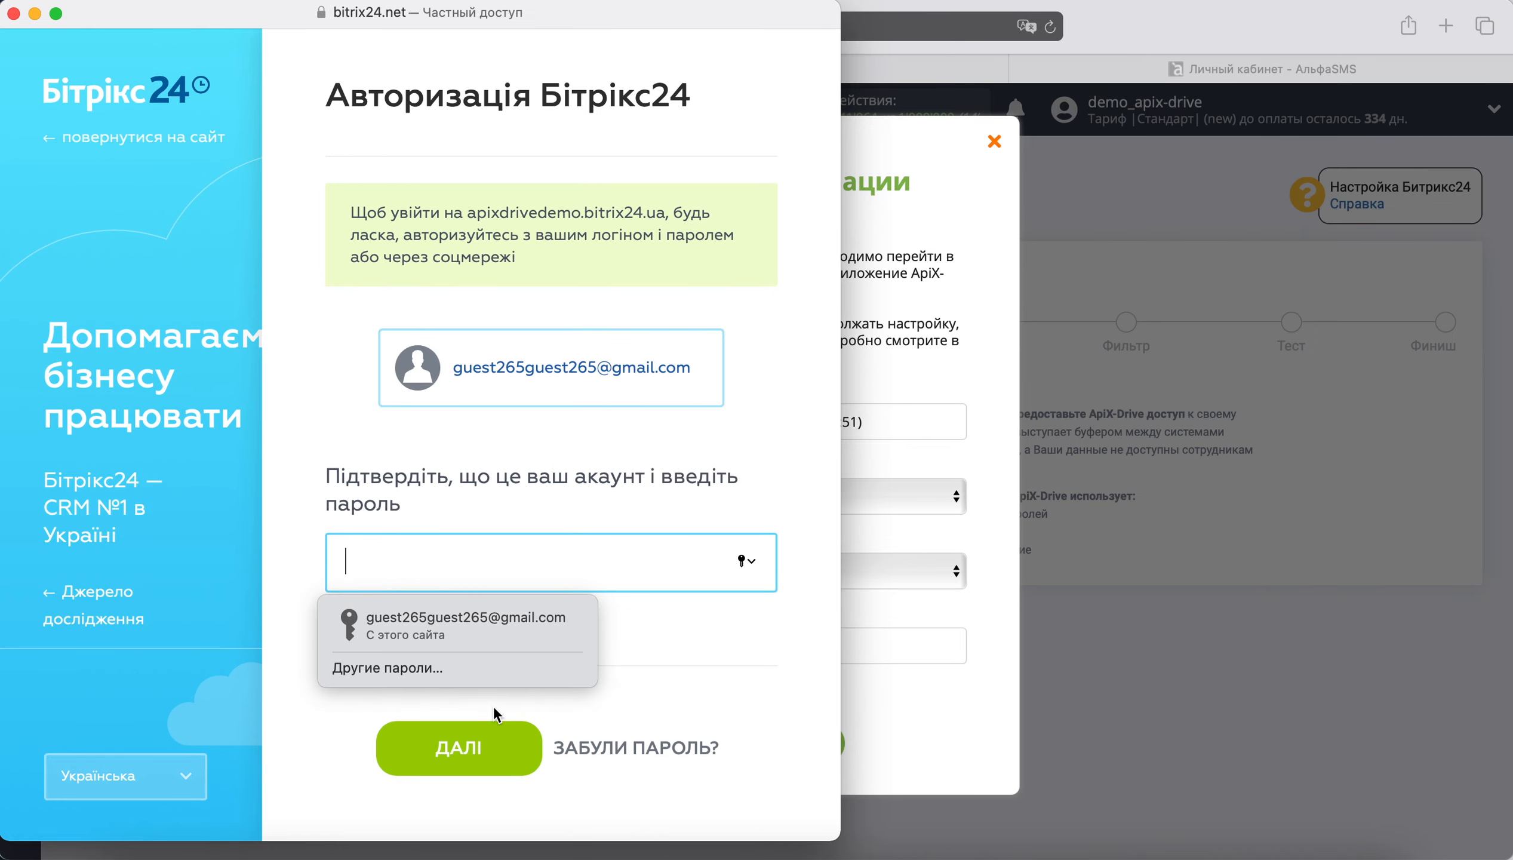
pyautogui.click(475, 624)
pyautogui.click(508, 757)
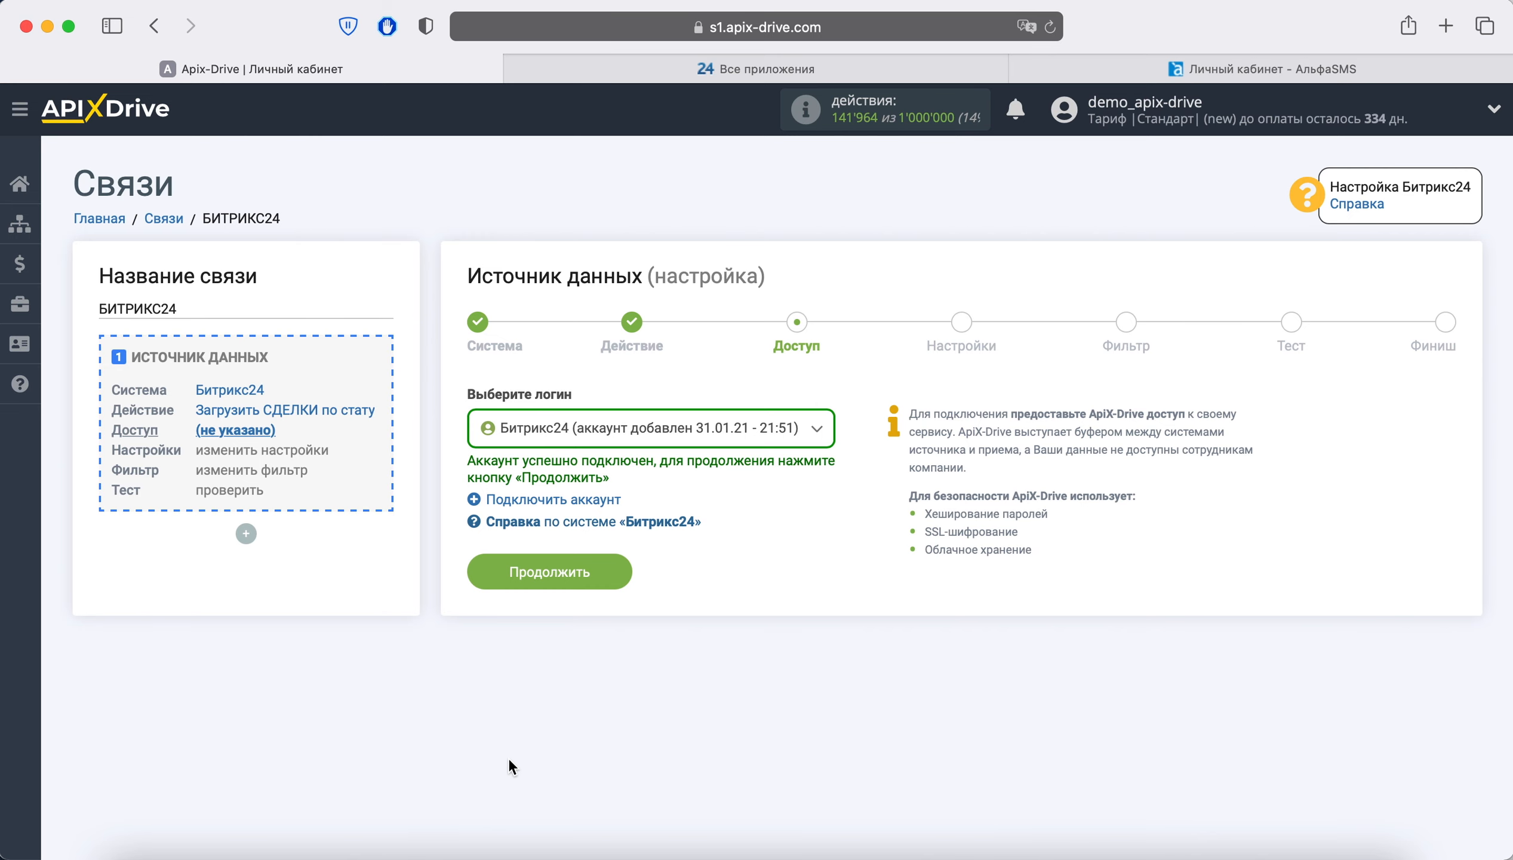
pyautogui.click(607, 573)
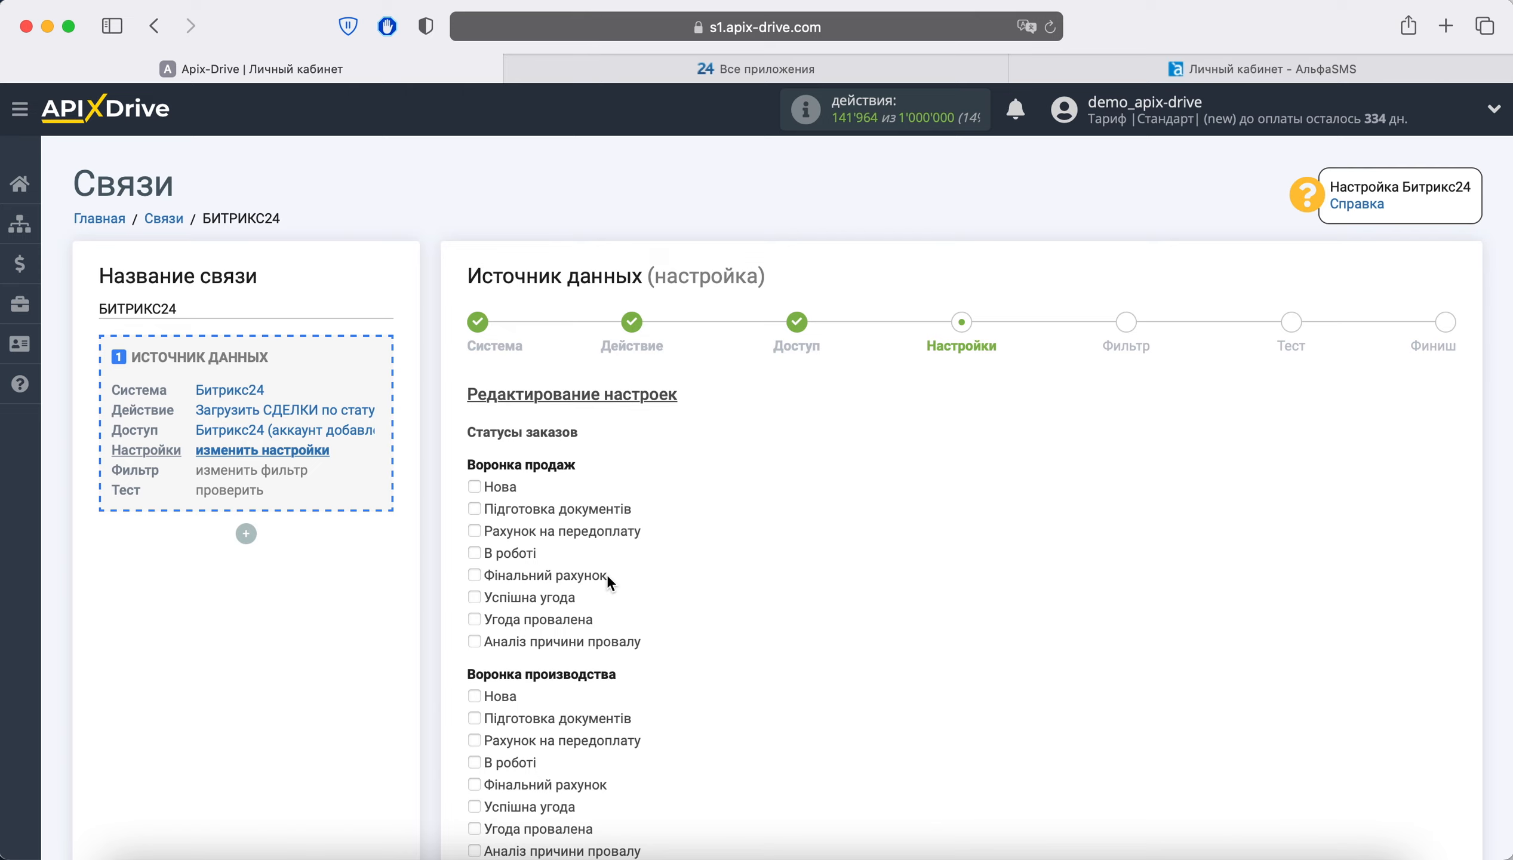
# Select the "В роботі" status under "Воронка продаж" and proceed without adding any filter conditions.
pyautogui.scroll(-10, 831, 582)
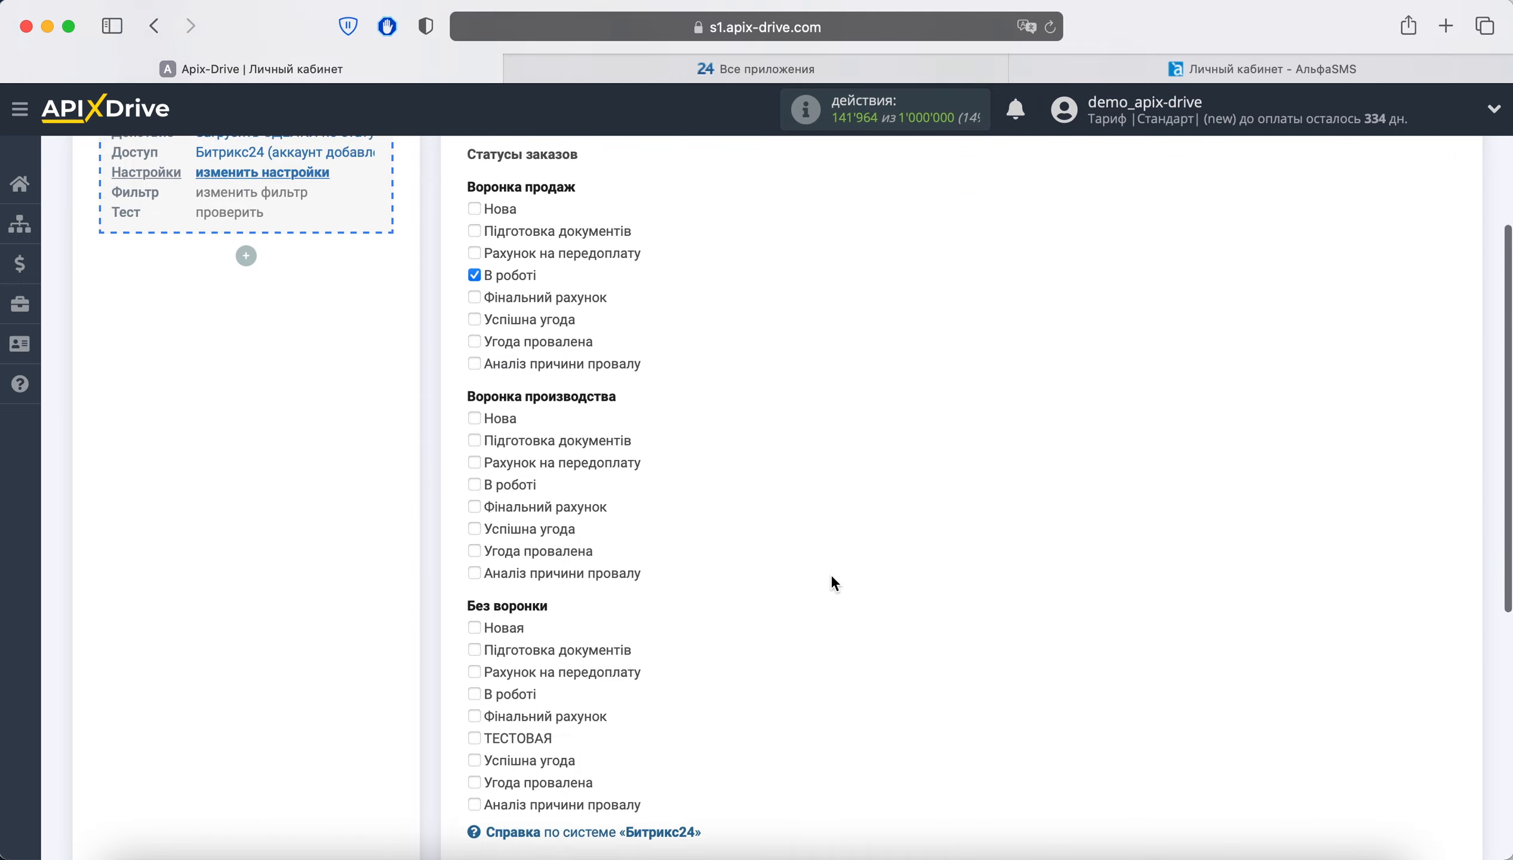
pyautogui.click(599, 604)
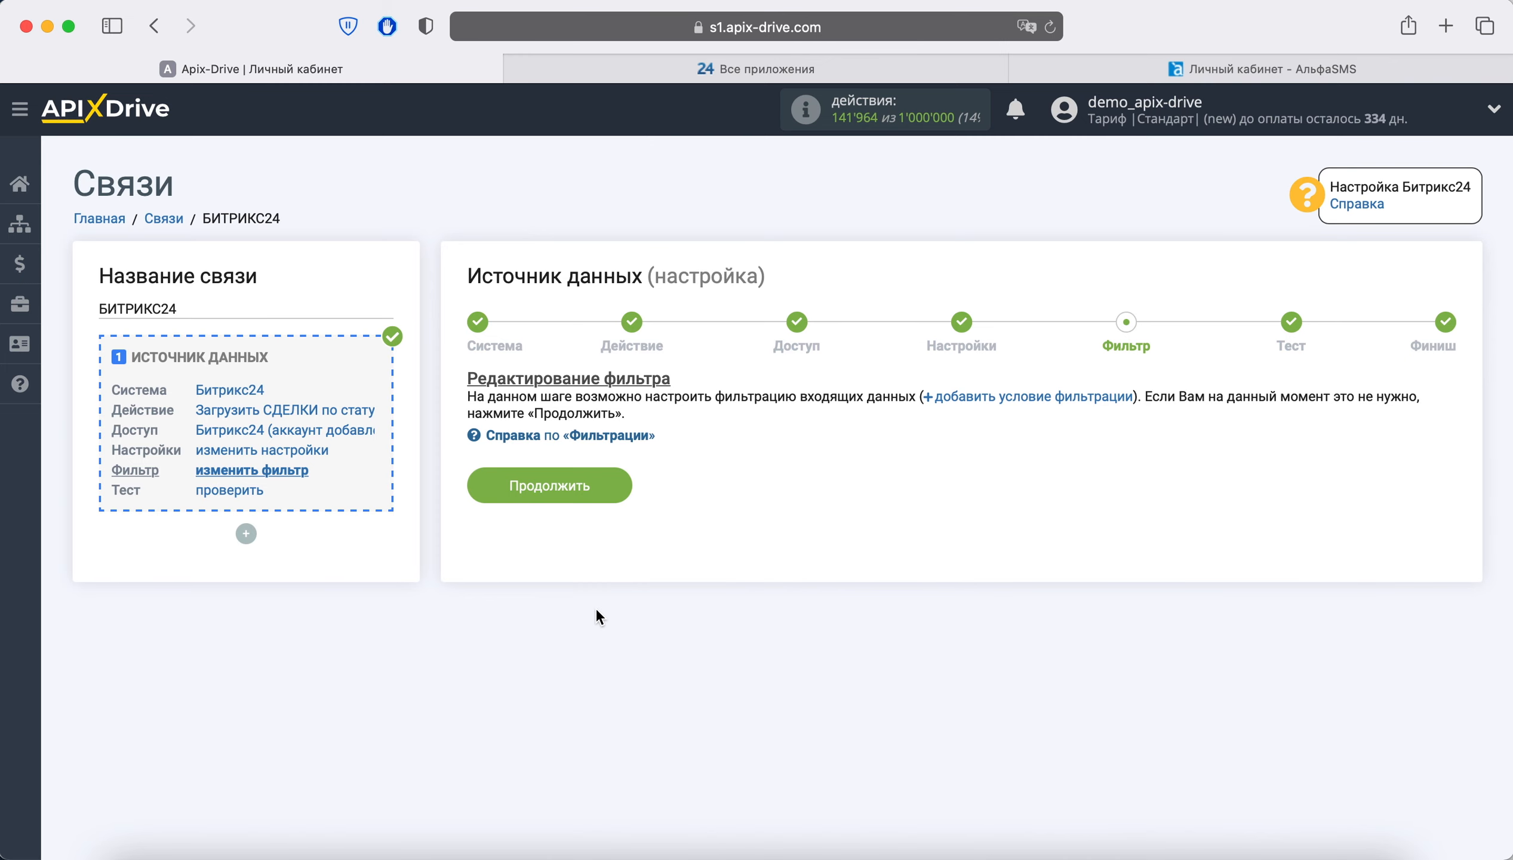
pyautogui.click(607, 480)
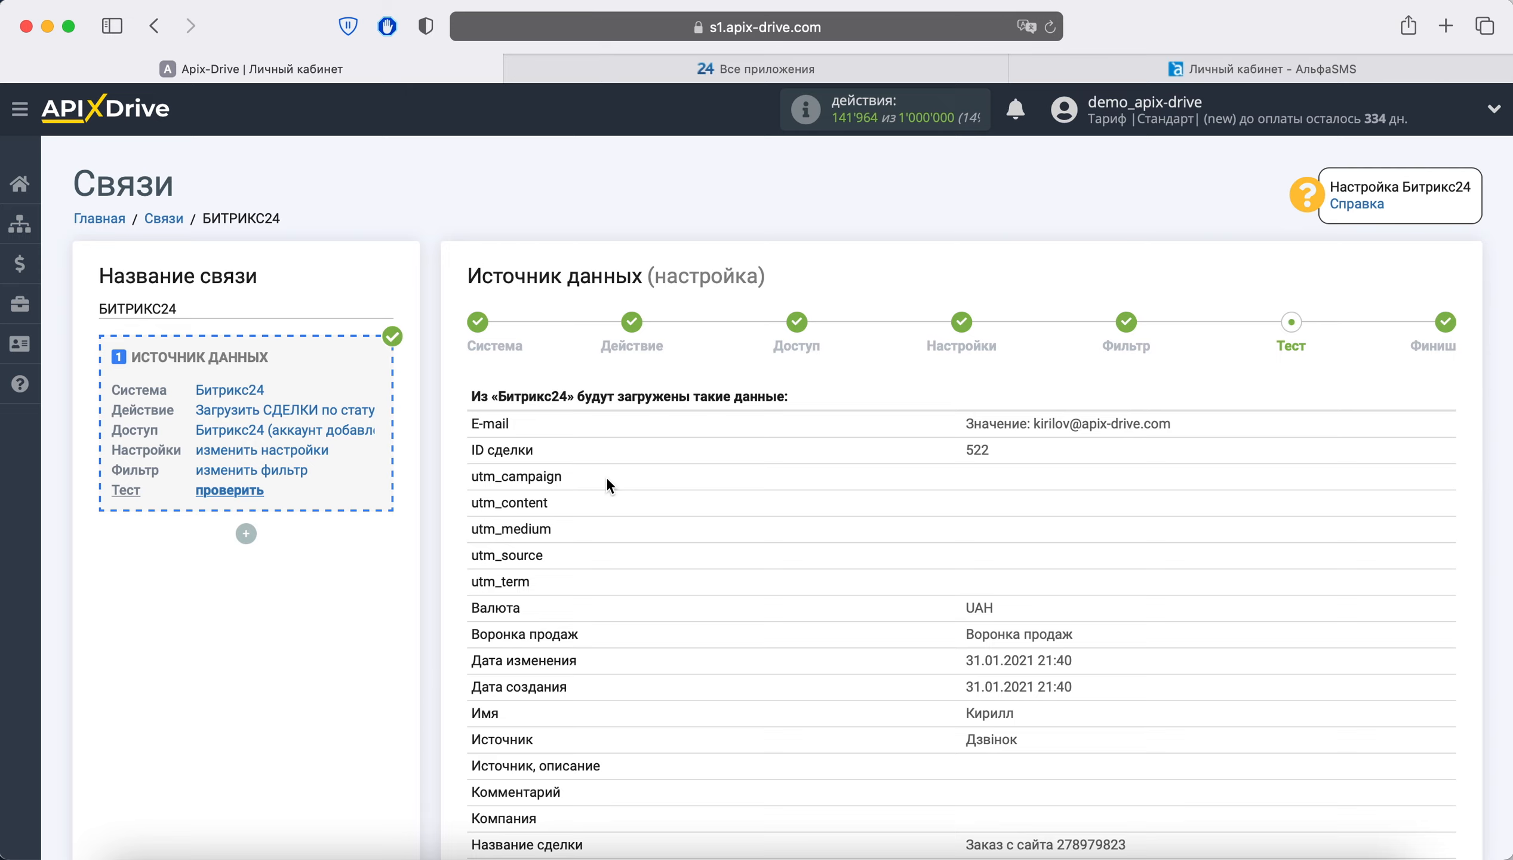
# Review the test deal data loaded from Битрикс24 and complete the data source setup.
pyautogui.scroll(-15, 607, 476)
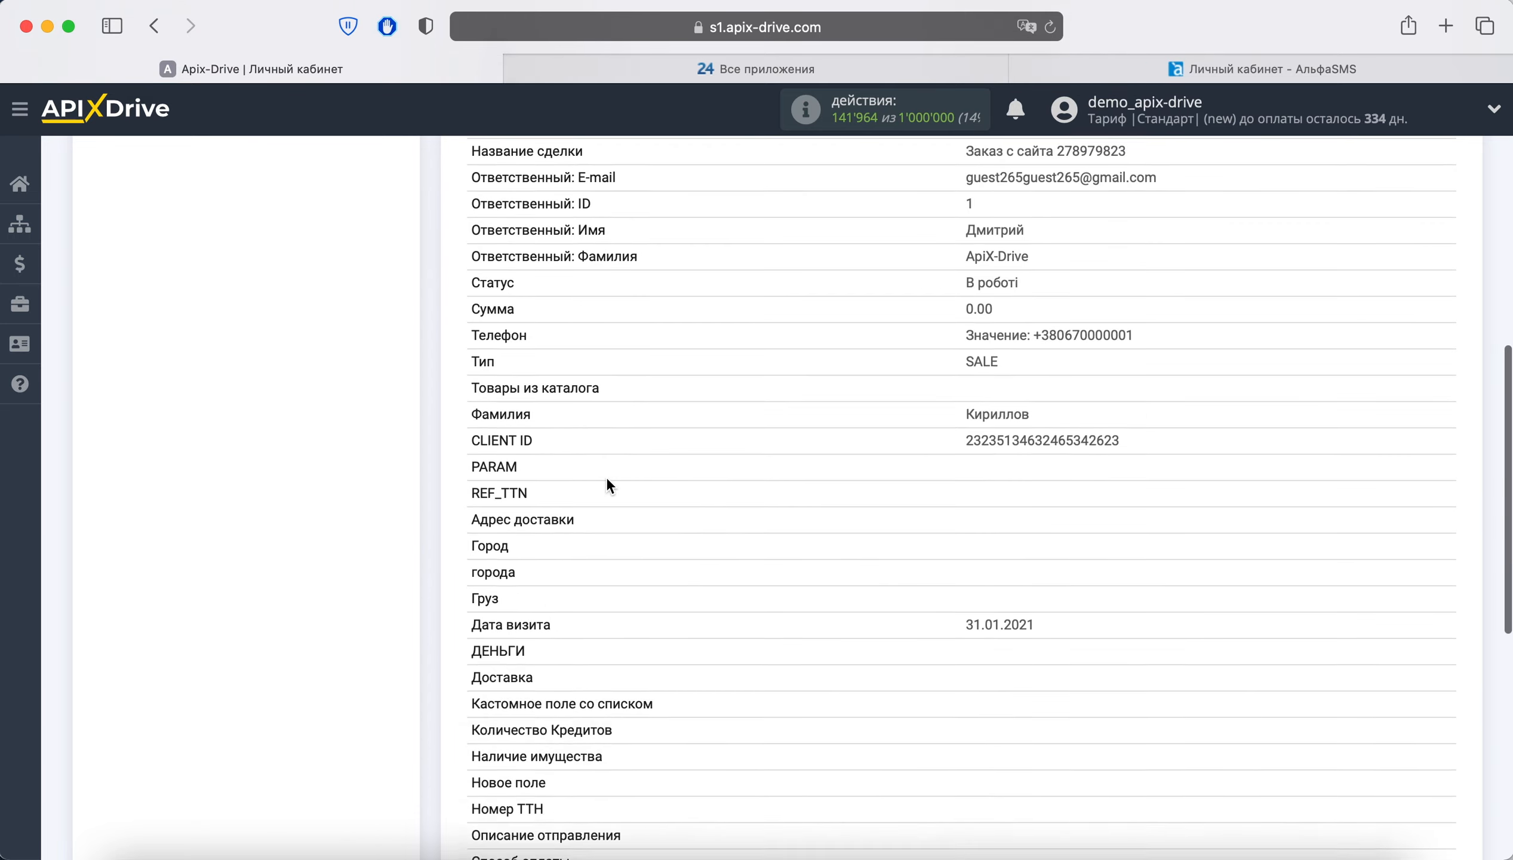
pyautogui.scroll(-2, 606, 476)
pyautogui.click(1343, 693)
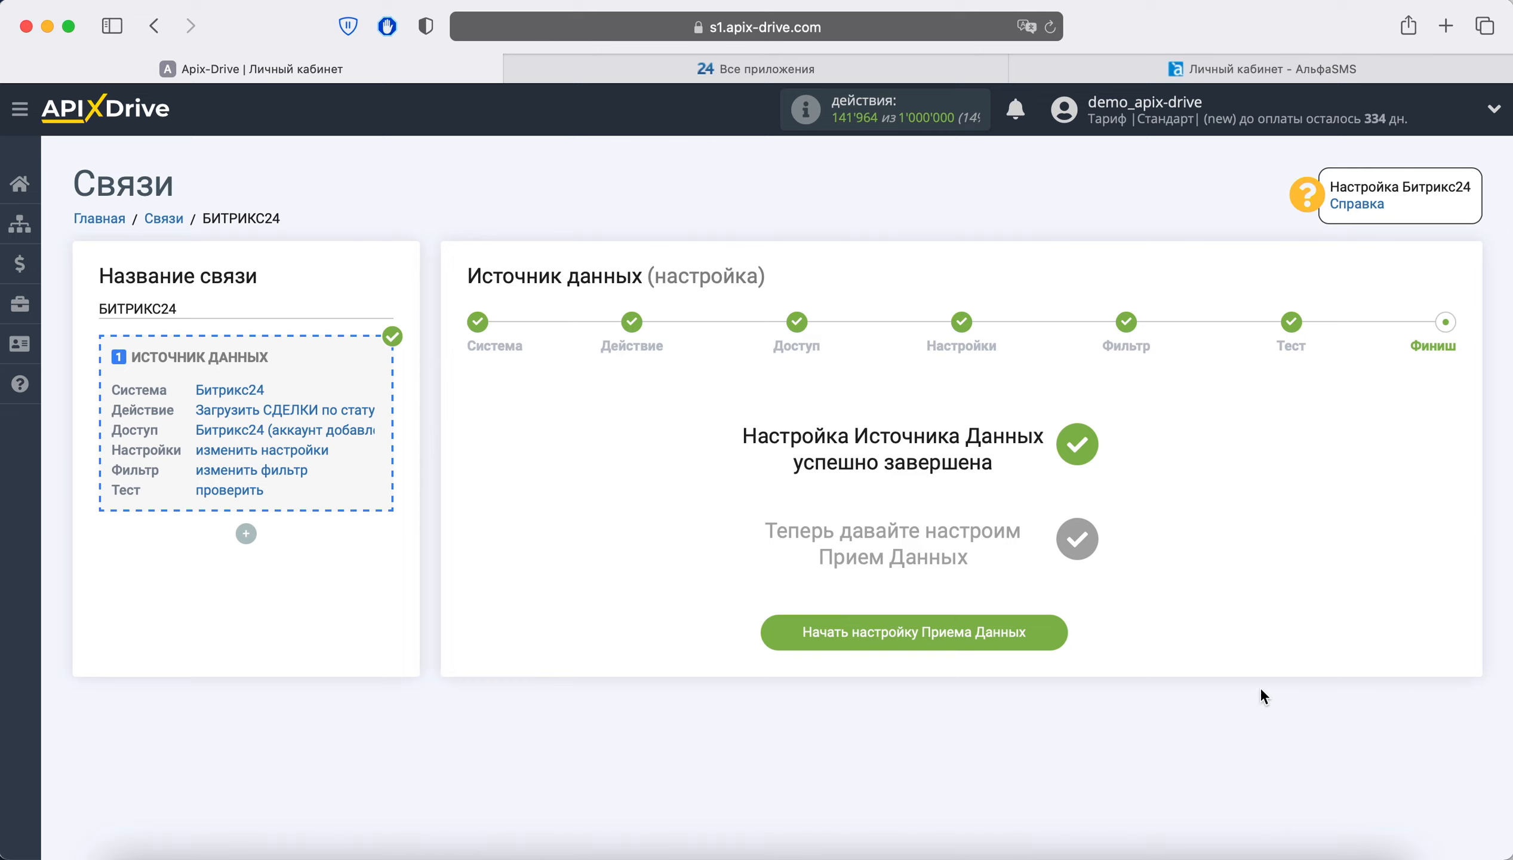
# Begin the data destination setup and choose AlphaSMS as the receiving system.
pyautogui.click(1023, 638)
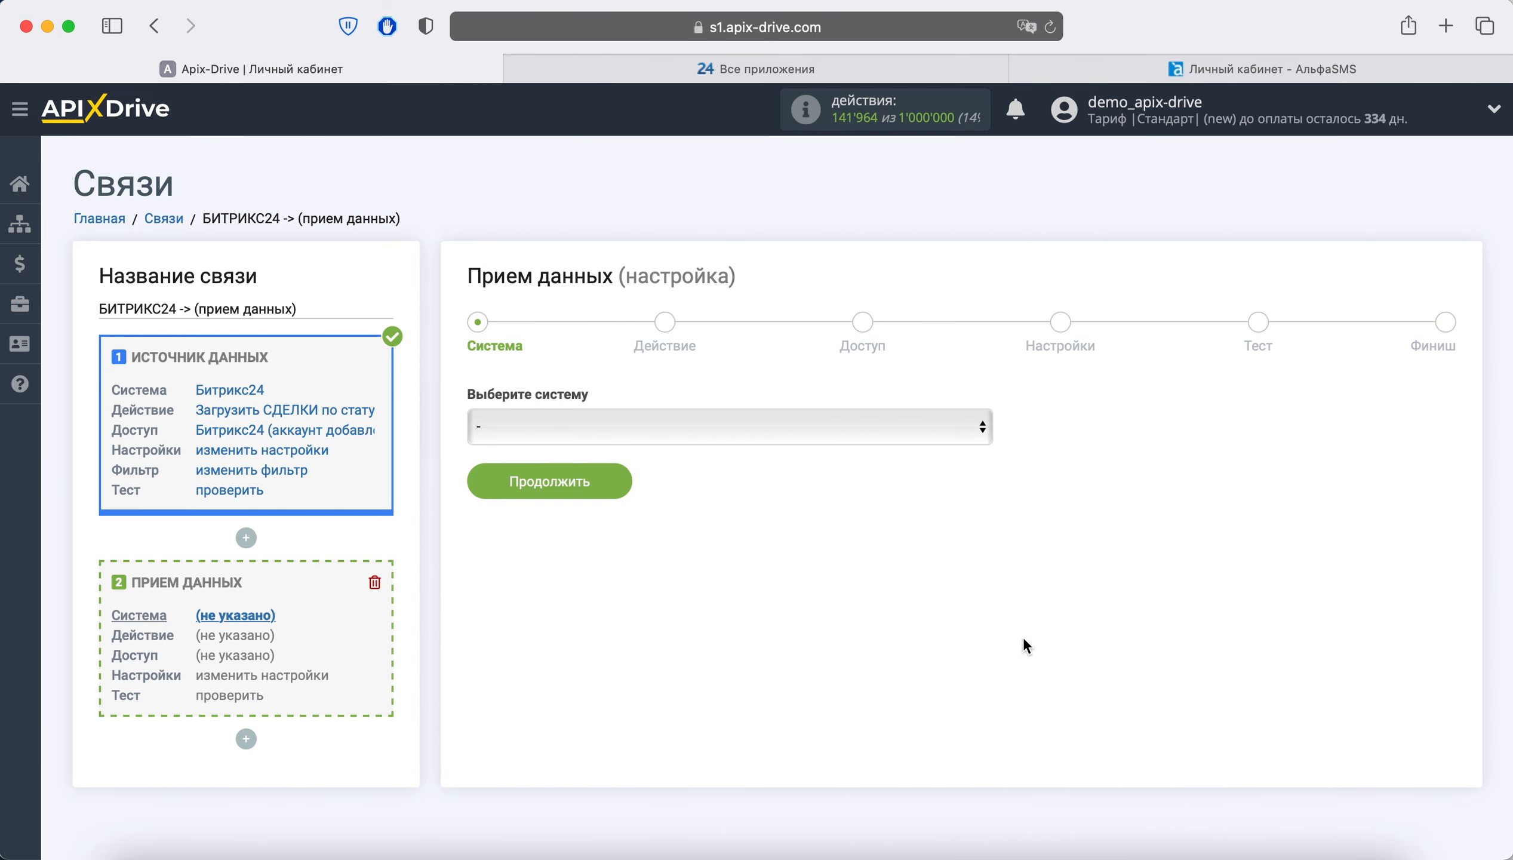
pyautogui.click(944, 439)
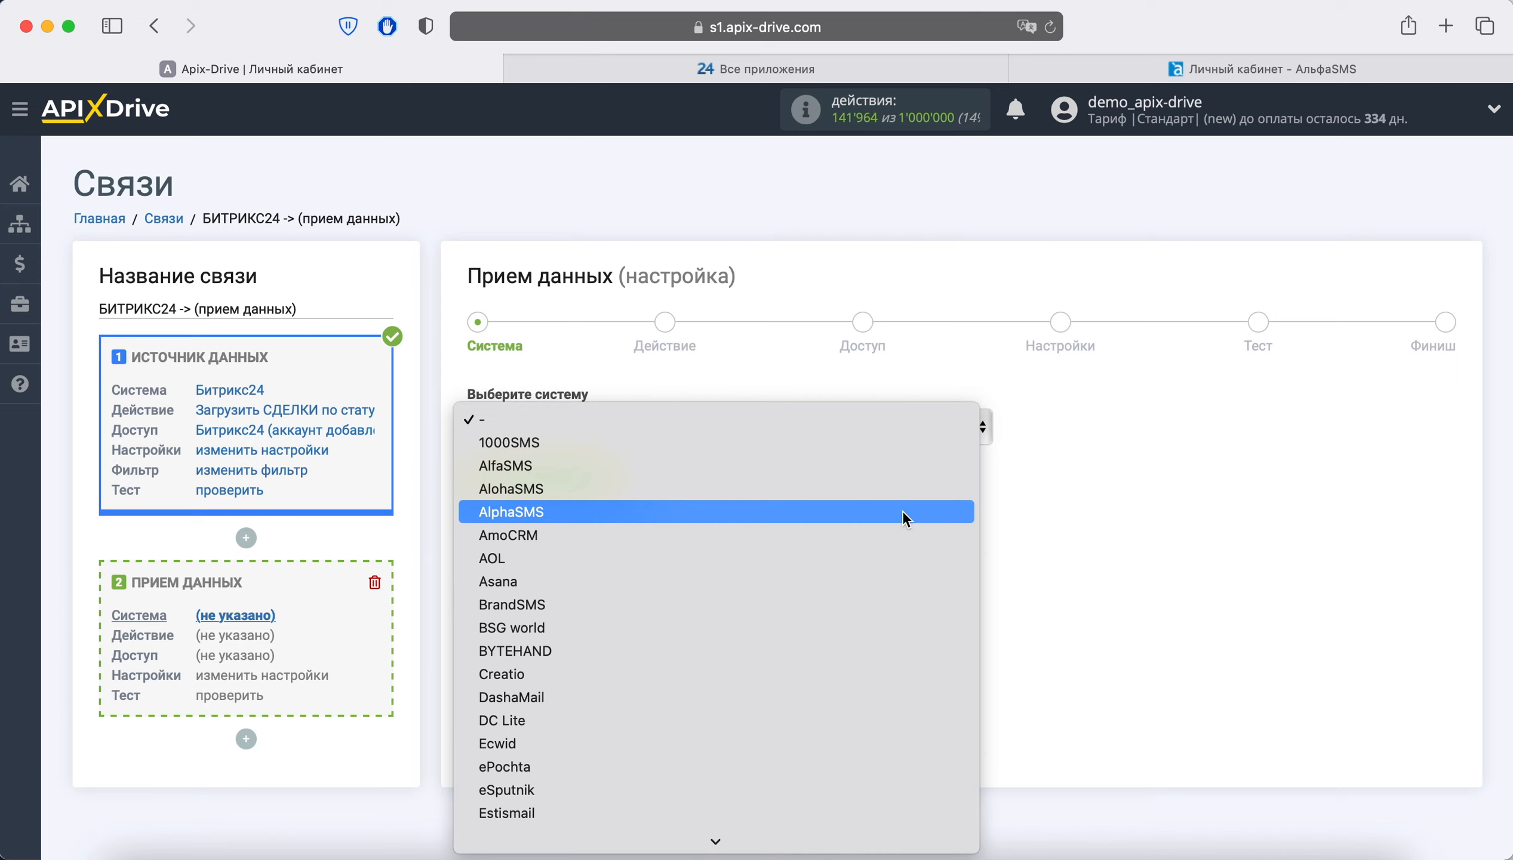
pyautogui.click(902, 511)
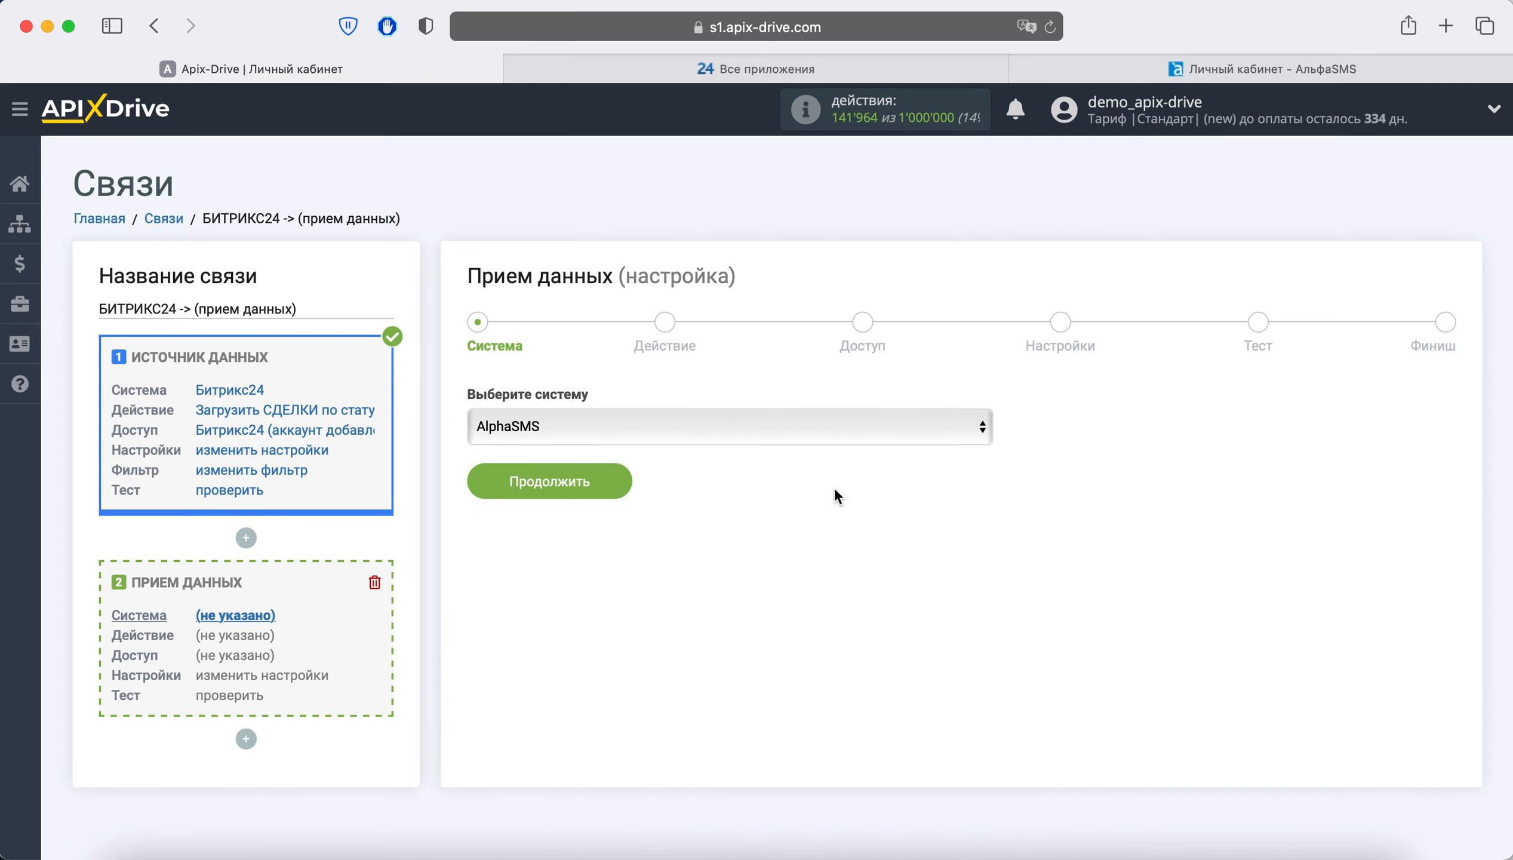
pyautogui.click(614, 482)
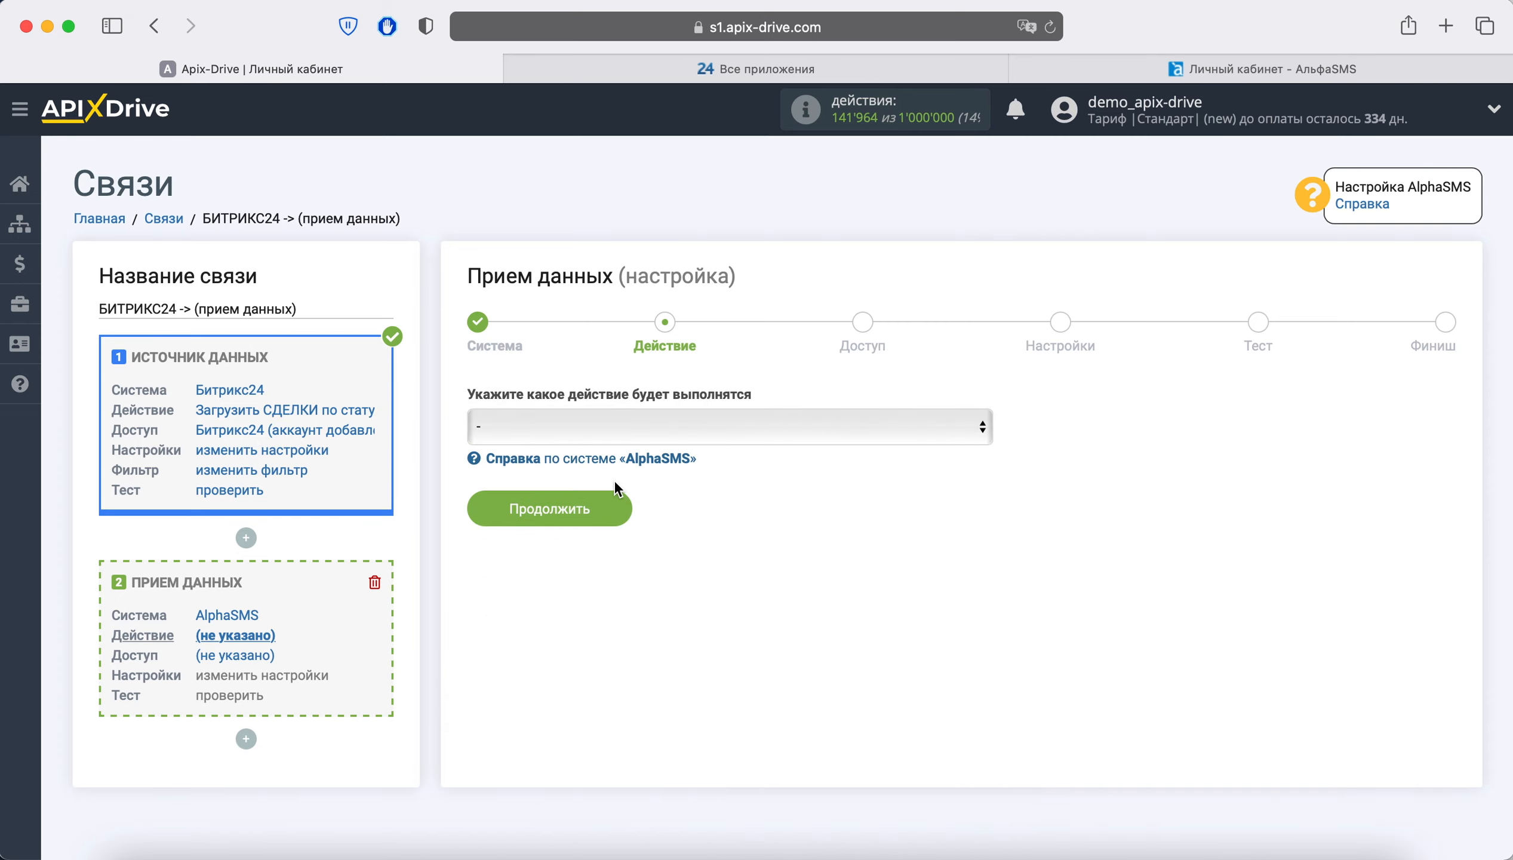
# Set the AlphaSMS action to "Отправить SMS" and continue to the access stage.
pyautogui.click(679, 419)
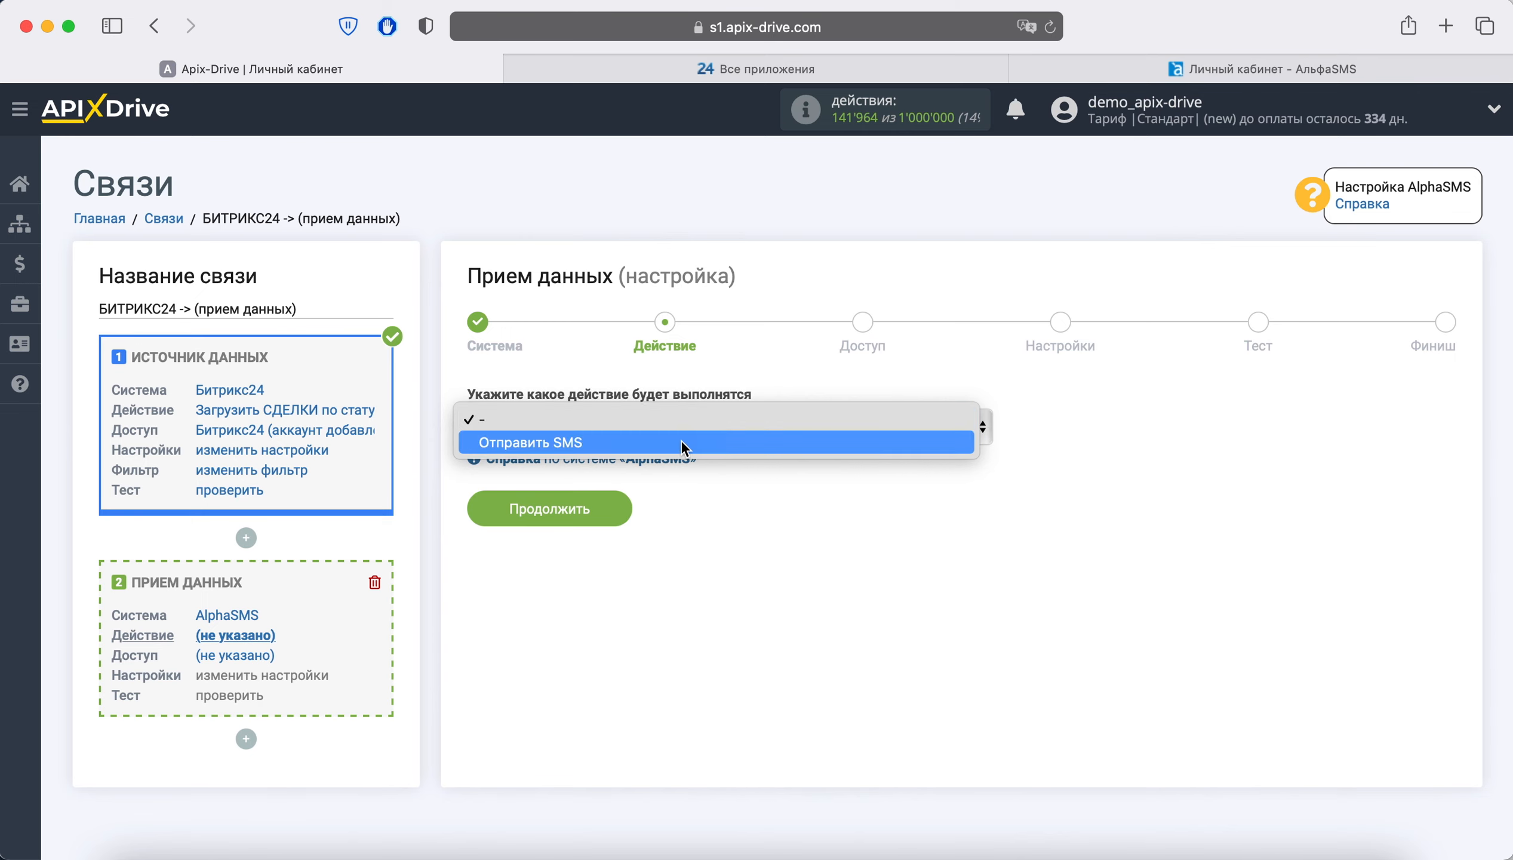
pyautogui.click(682, 437)
pyautogui.click(610, 503)
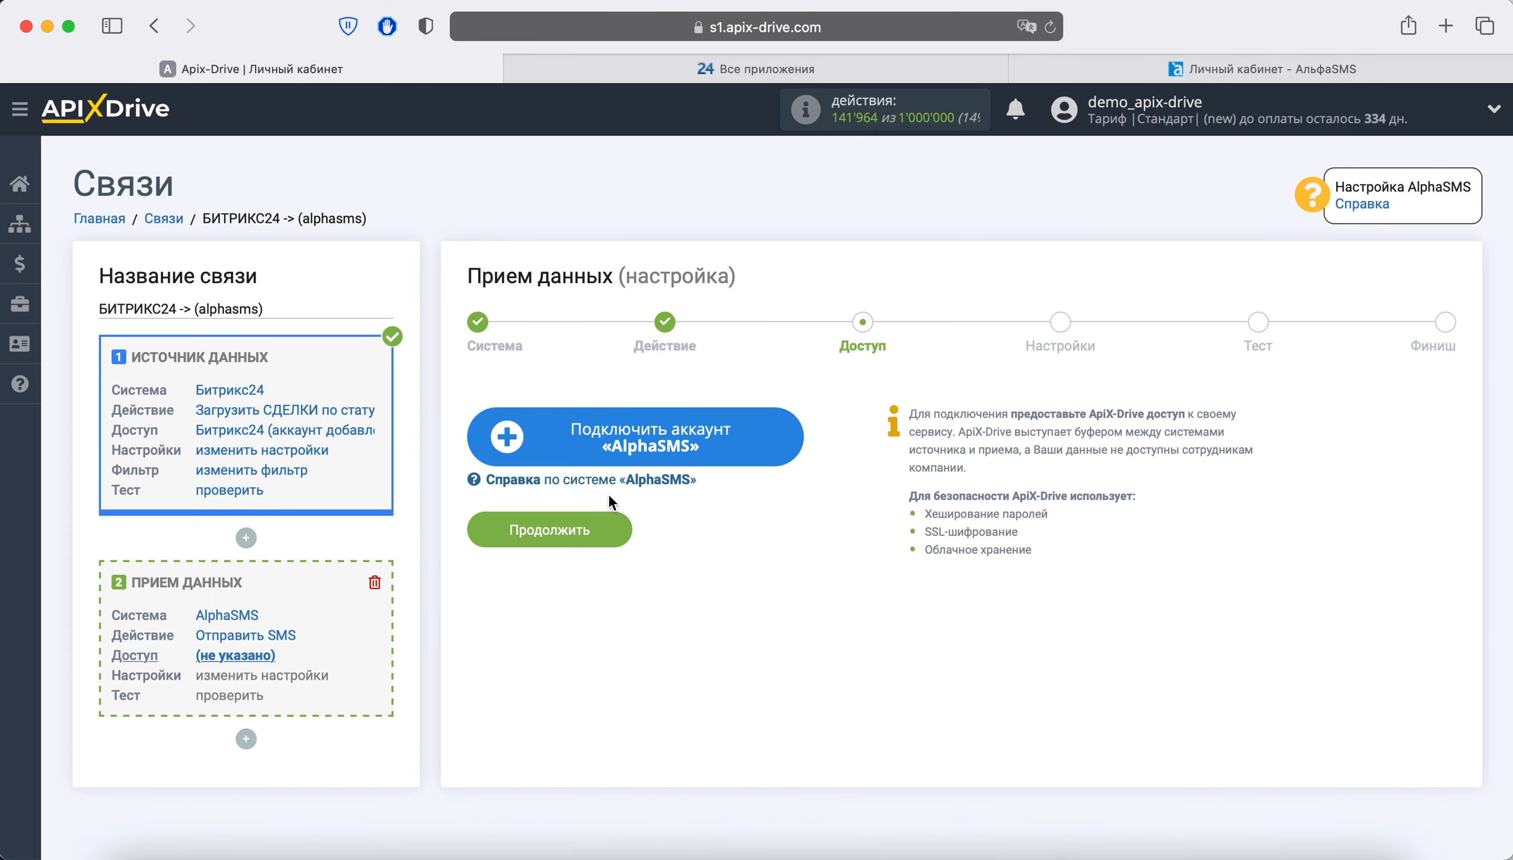
# Start connecting an AlphaSMS account, then switch to the AlphaSMS site and copy the API key from its API settings.
pyautogui.click(579, 441)
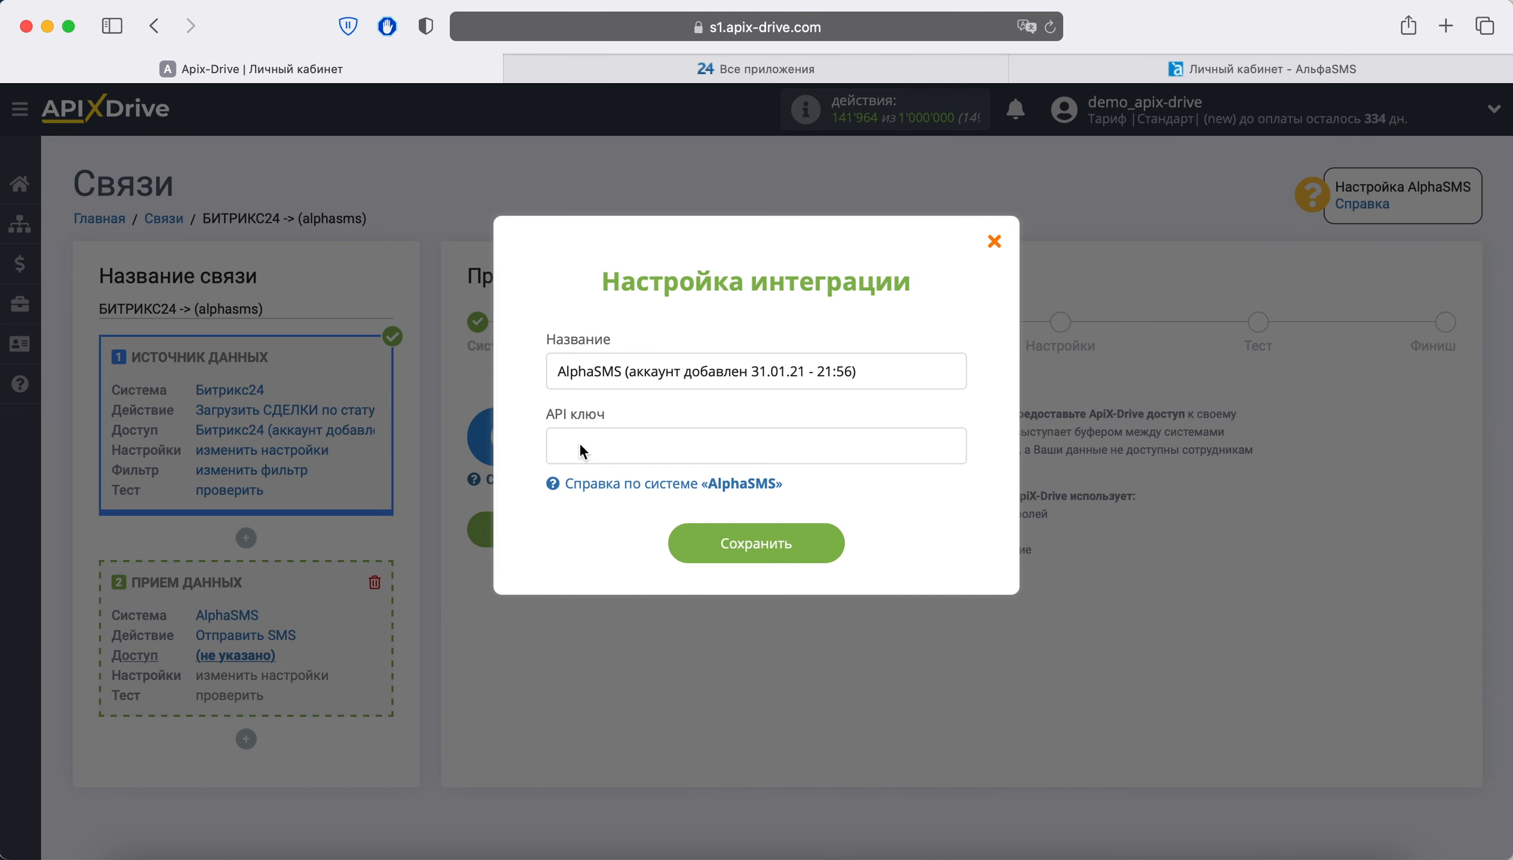
pyautogui.click(1255, 68)
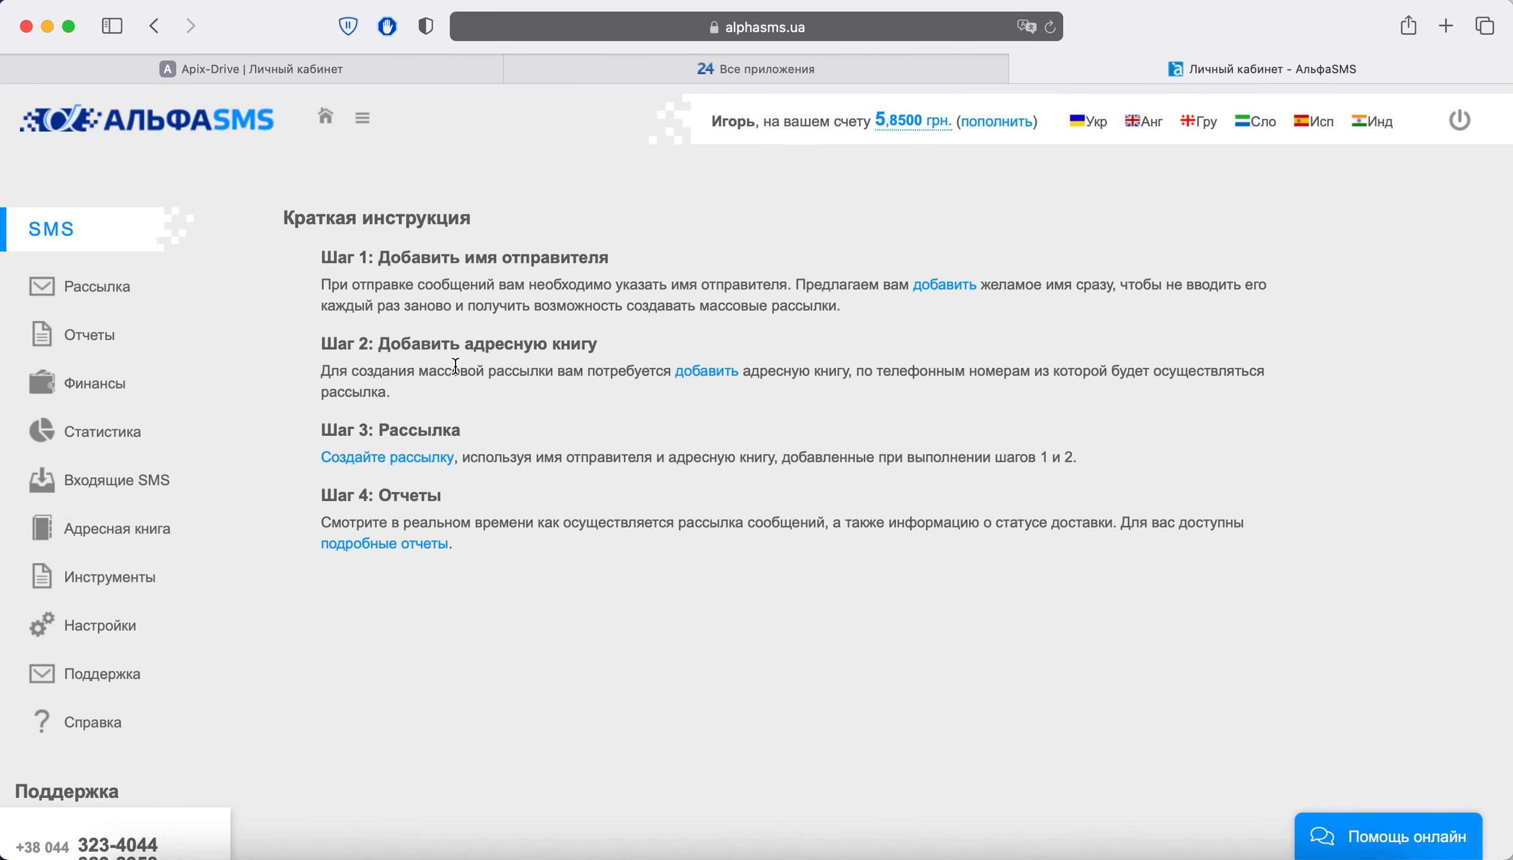
pyautogui.click(102, 625)
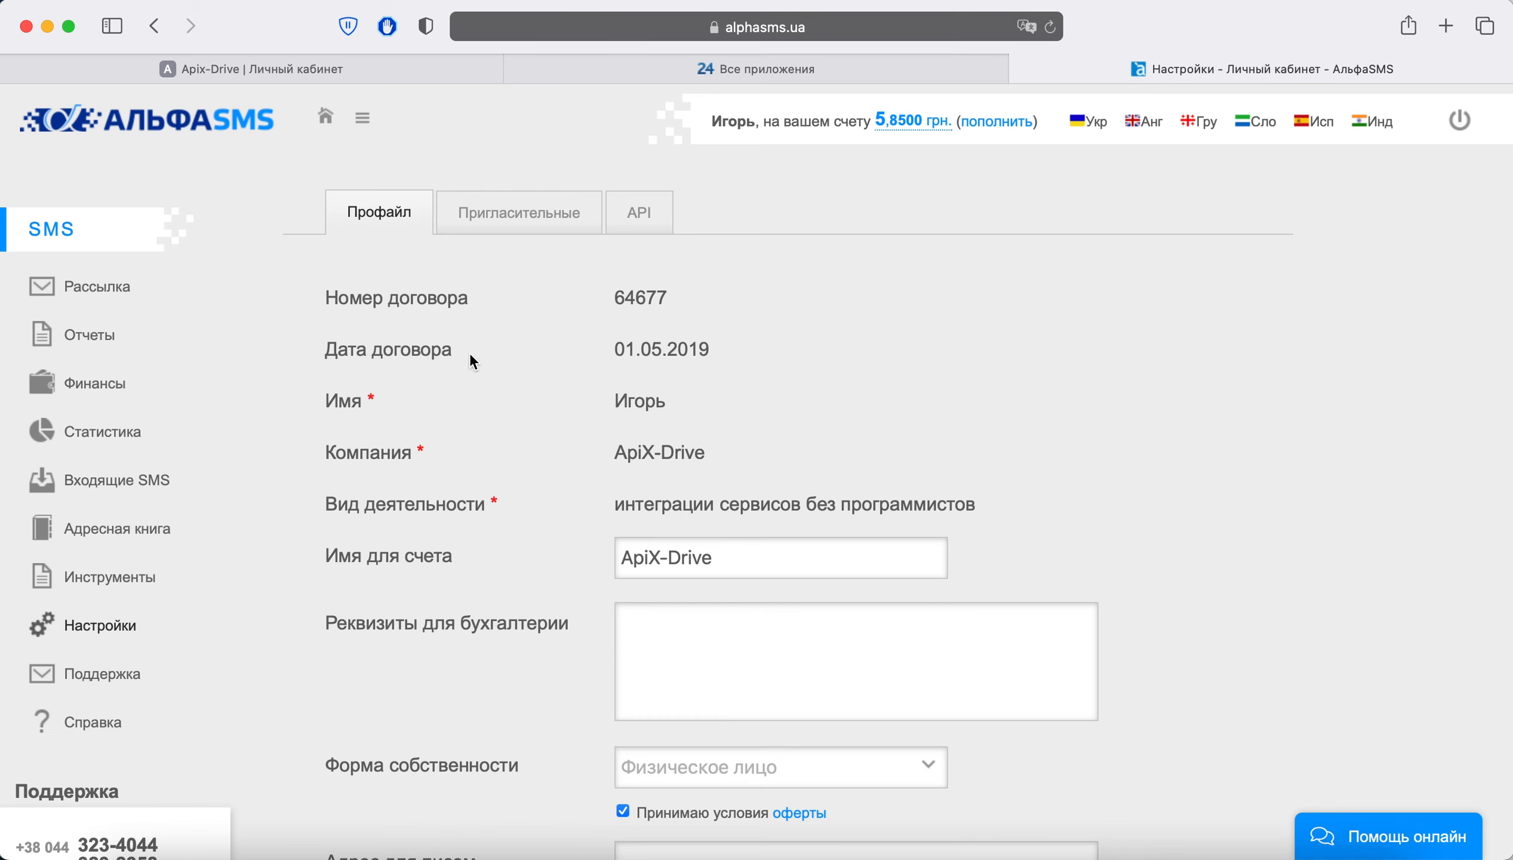
pyautogui.click(637, 230)
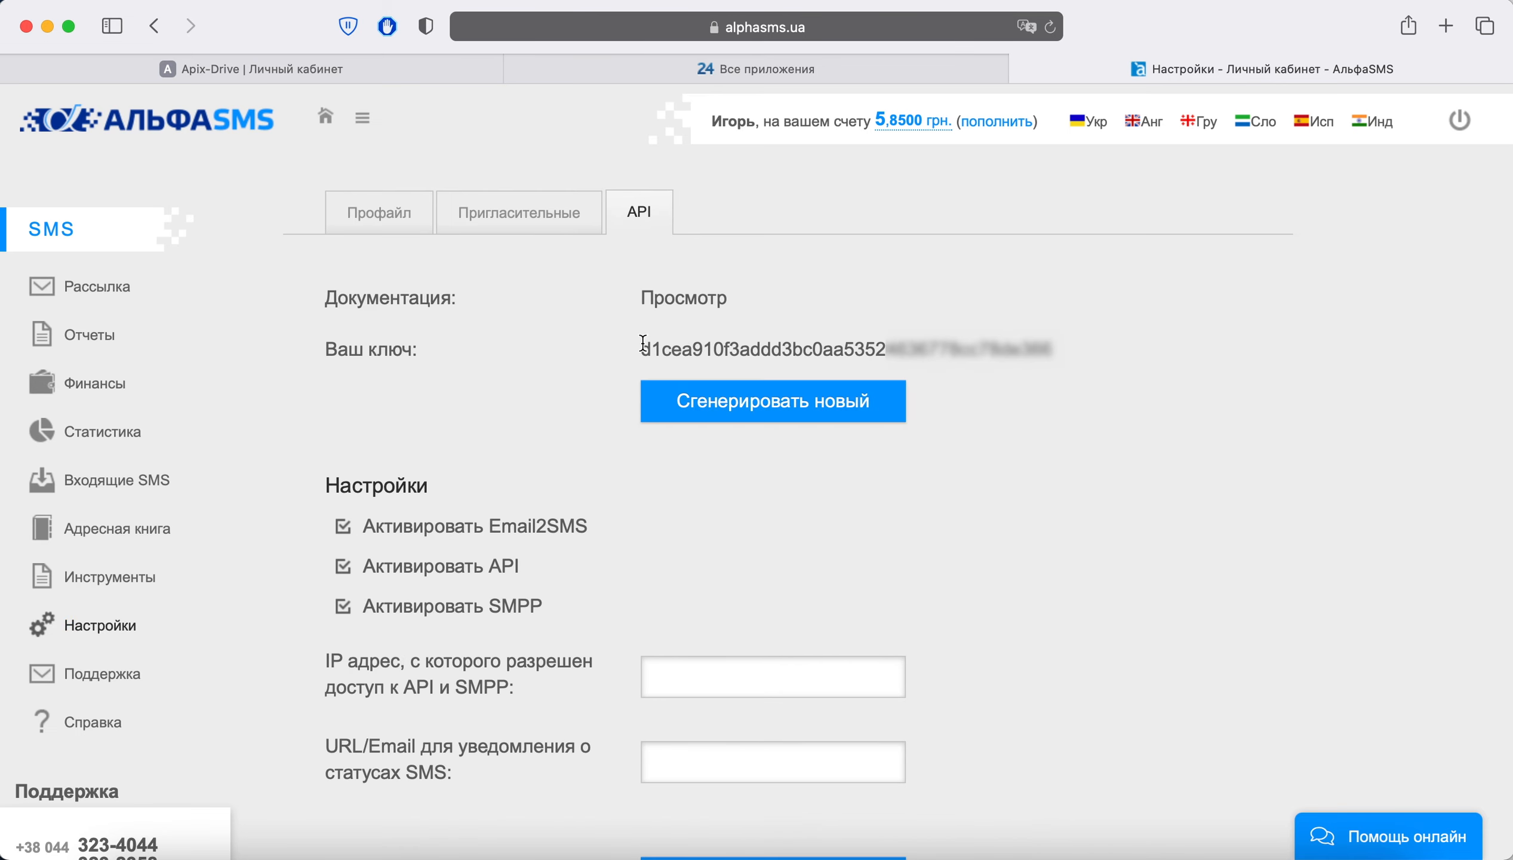
pyautogui.moveTo(644, 349); pyautogui.dragTo(1054, 360)
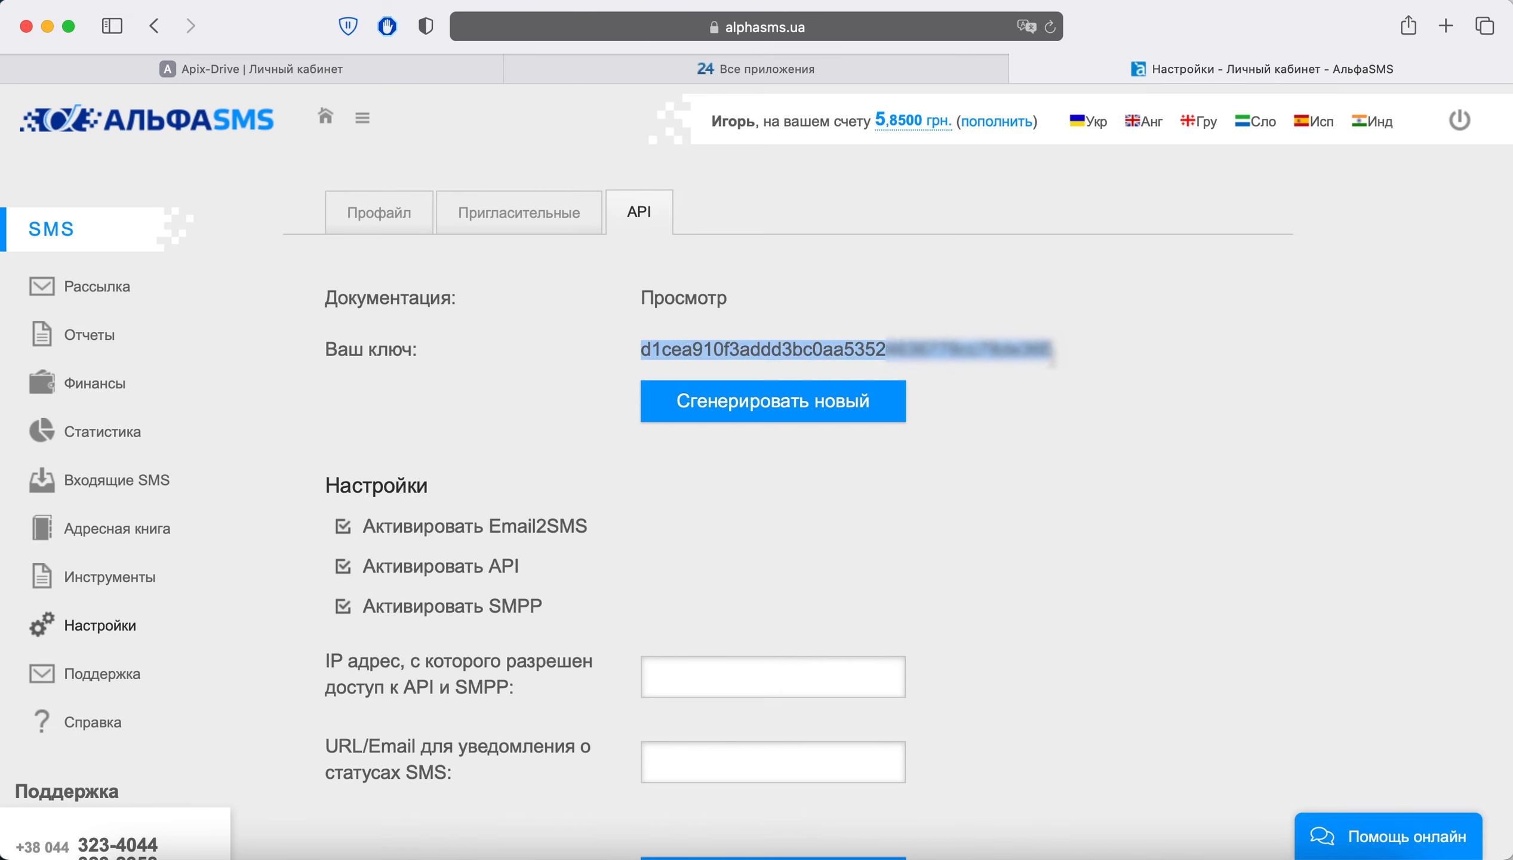
pyautogui.rightClick(1051, 360)
pyautogui.click(1101, 428)
# Return to ApiX-Drive, paste the API key into the AlphaSMS integration, save it and continue with the connected account.
pyautogui.click(355, 65)
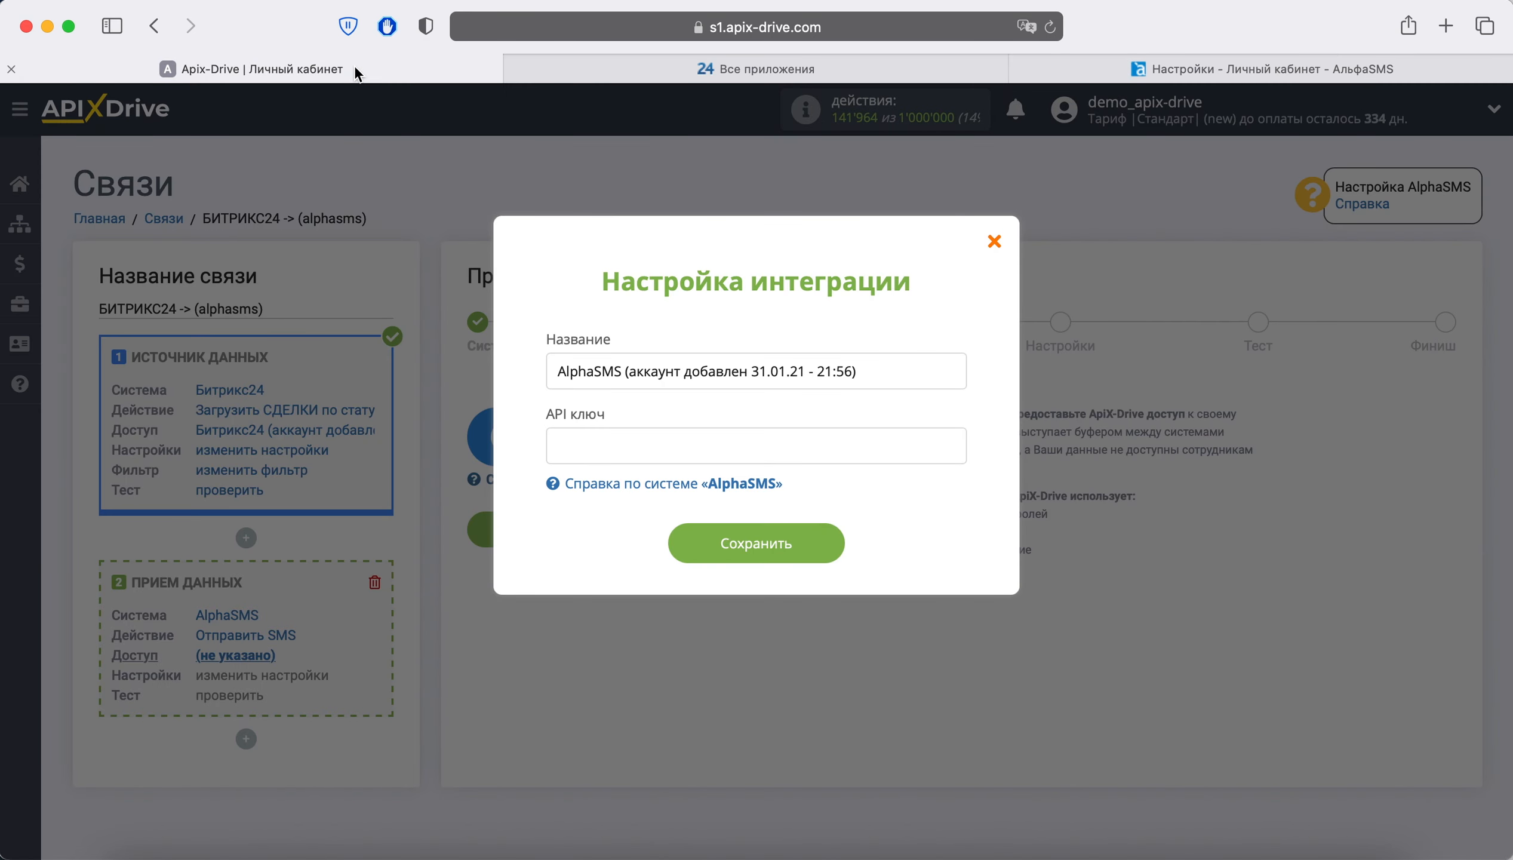
pyautogui.rightClick(572, 452)
pyautogui.click(620, 507)
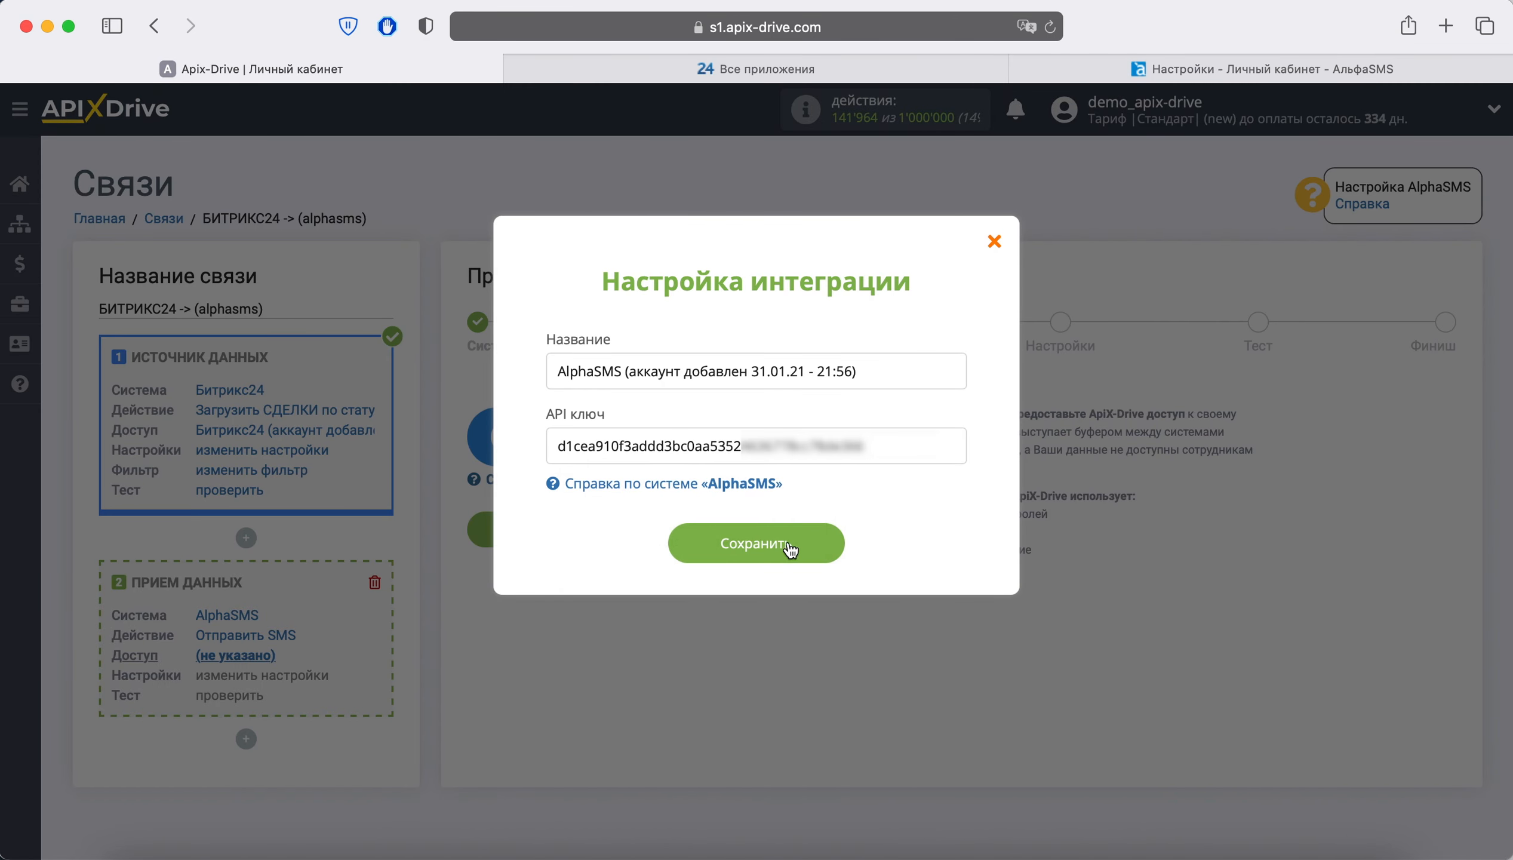
pyautogui.click(817, 544)
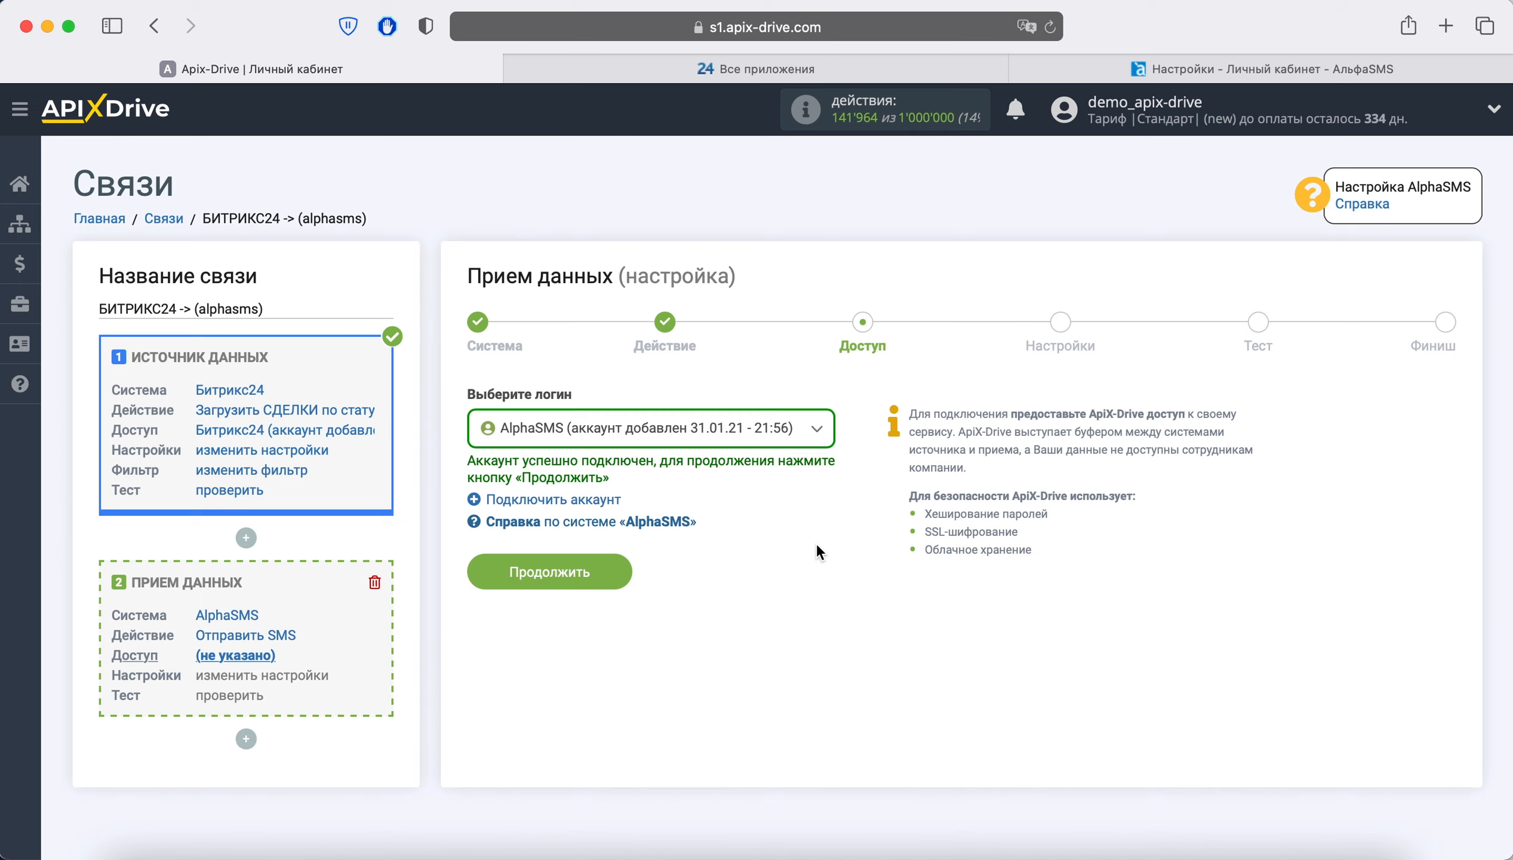
pyautogui.click(609, 573)
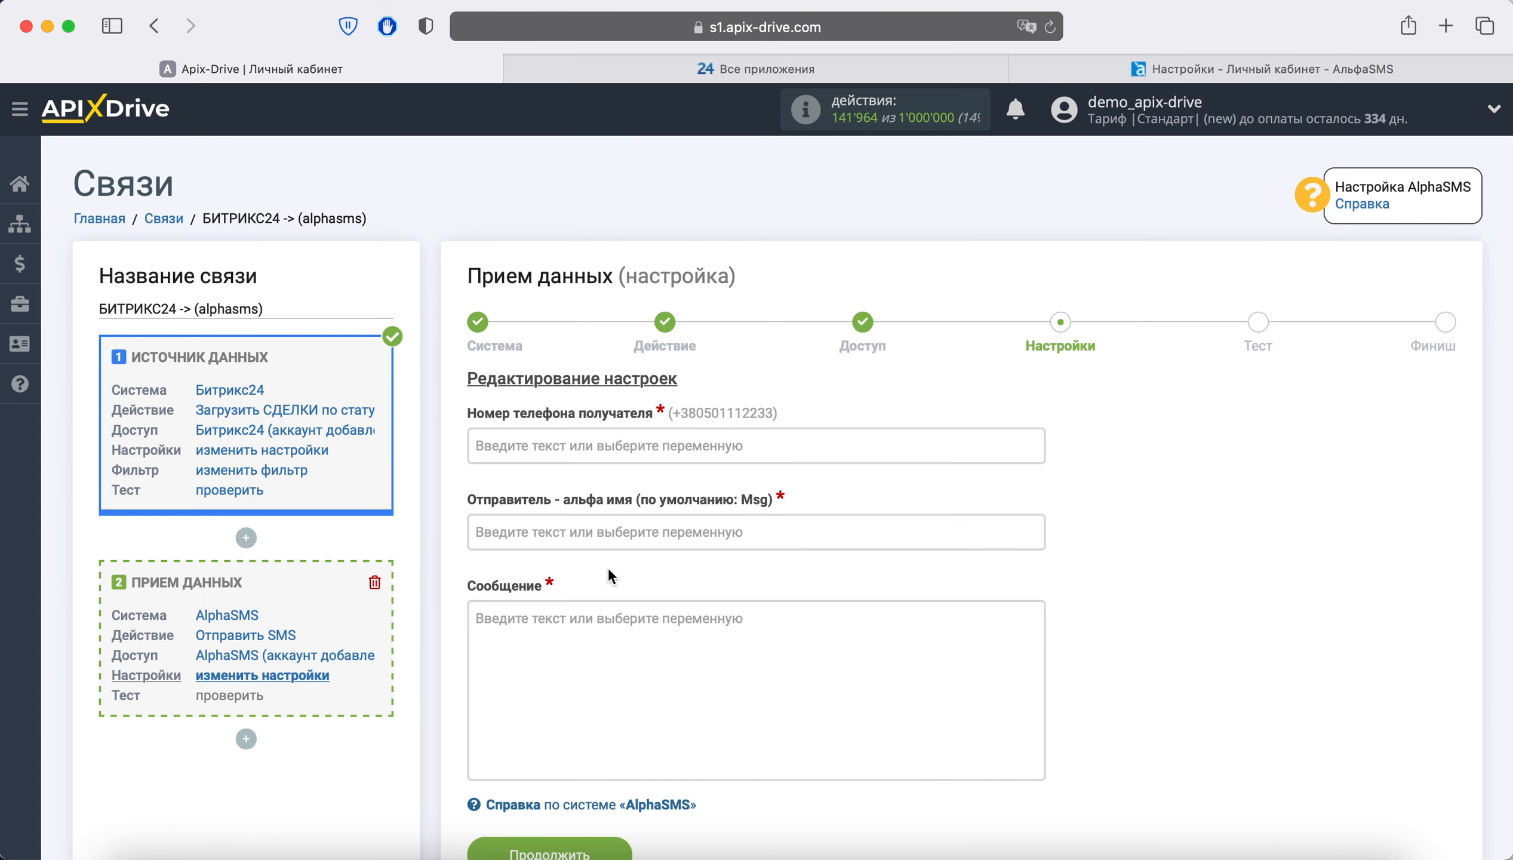
# Assign the Битрикс24 variable "Телефон" as the recipient's phone number.
pyautogui.click(611, 447)
pyautogui.scroll(-4, 613, 441)
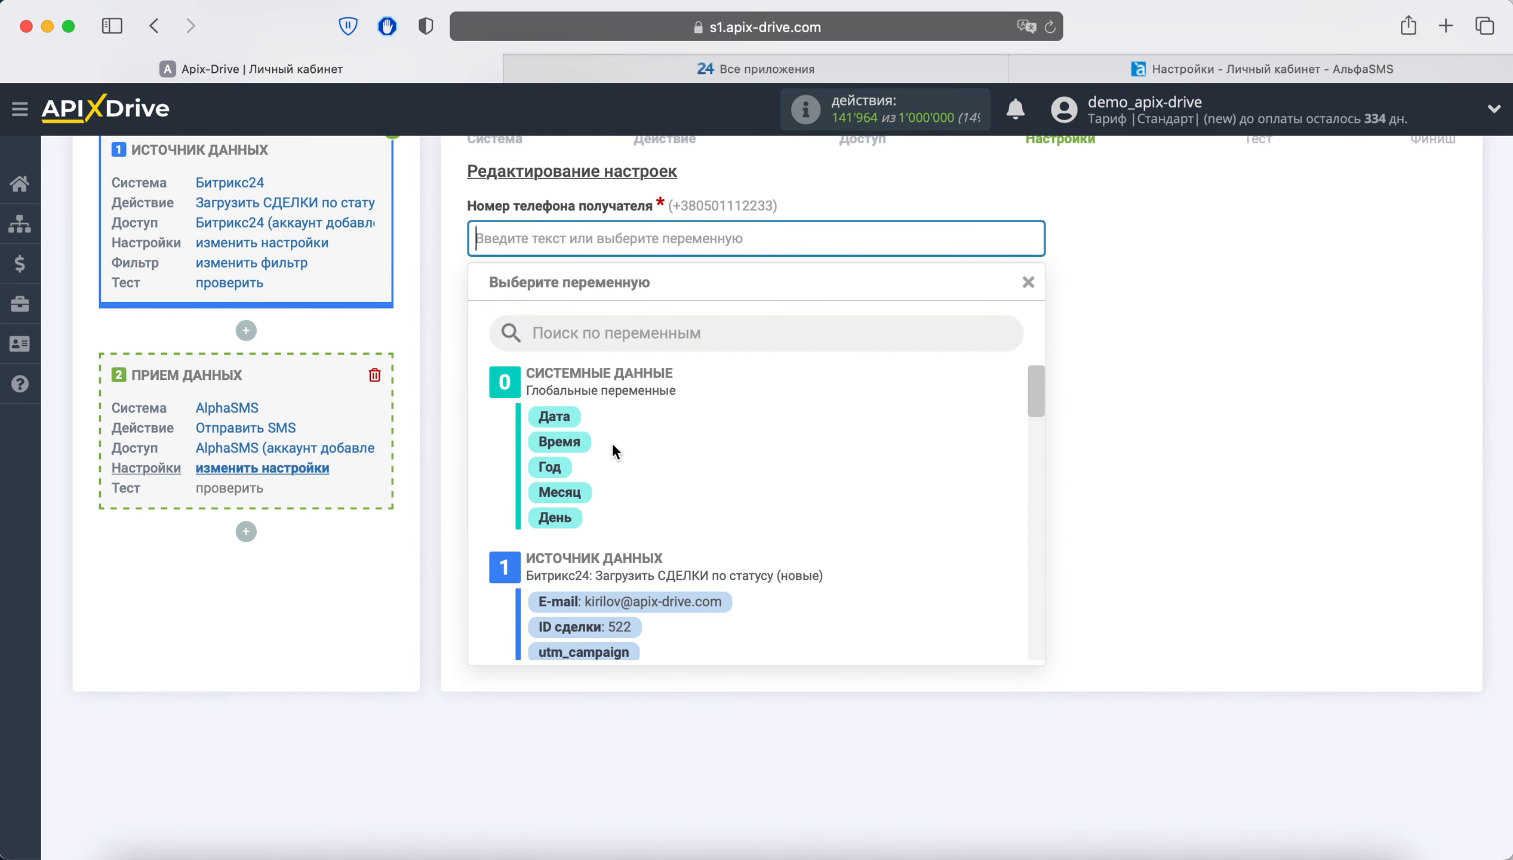
pyautogui.scroll(-6, 614, 447)
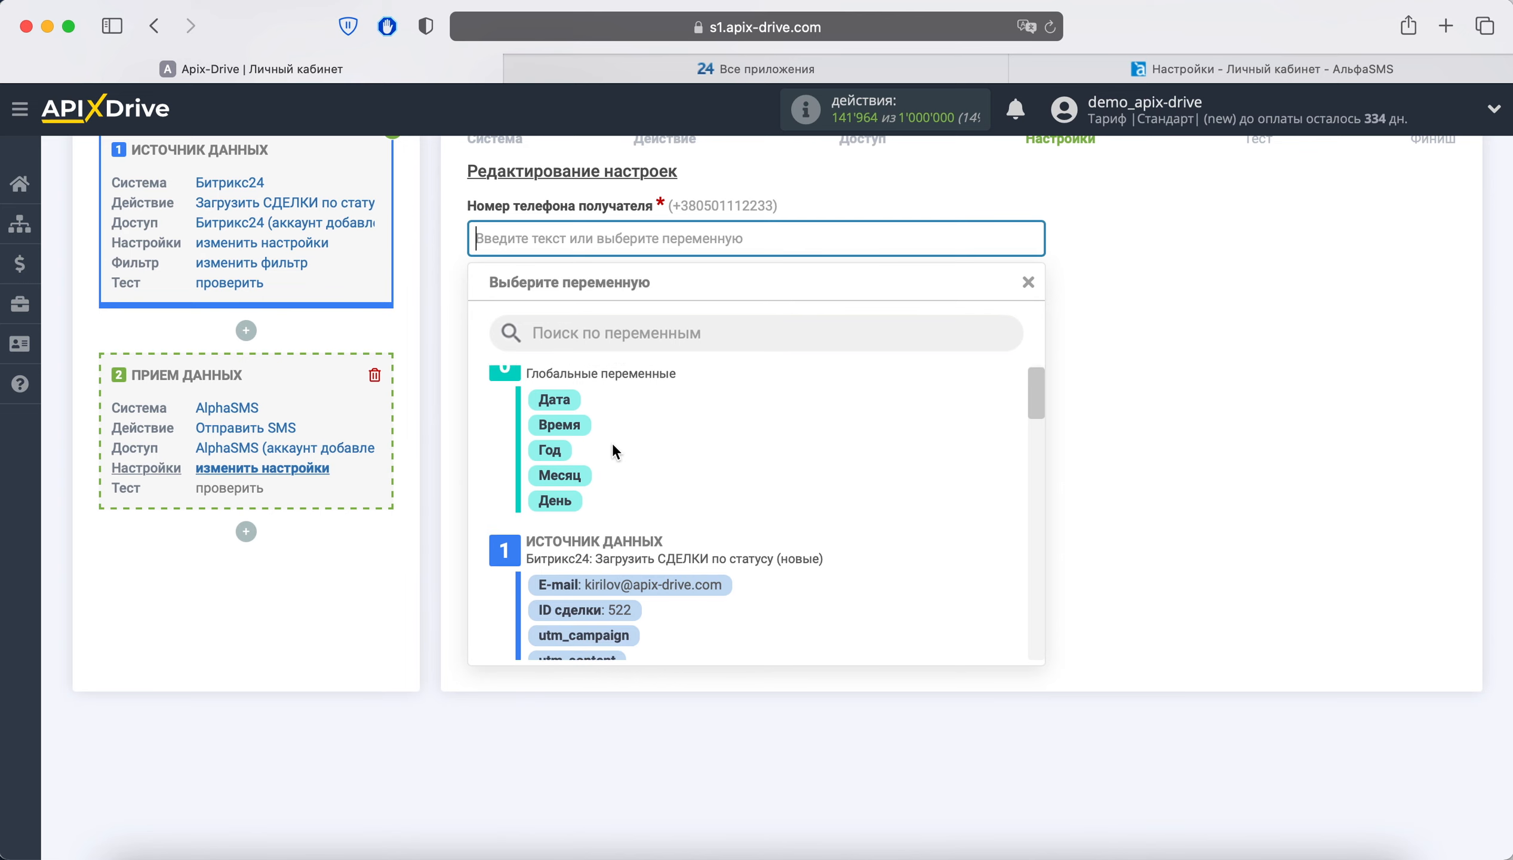
pyautogui.scroll(-4, 614, 451)
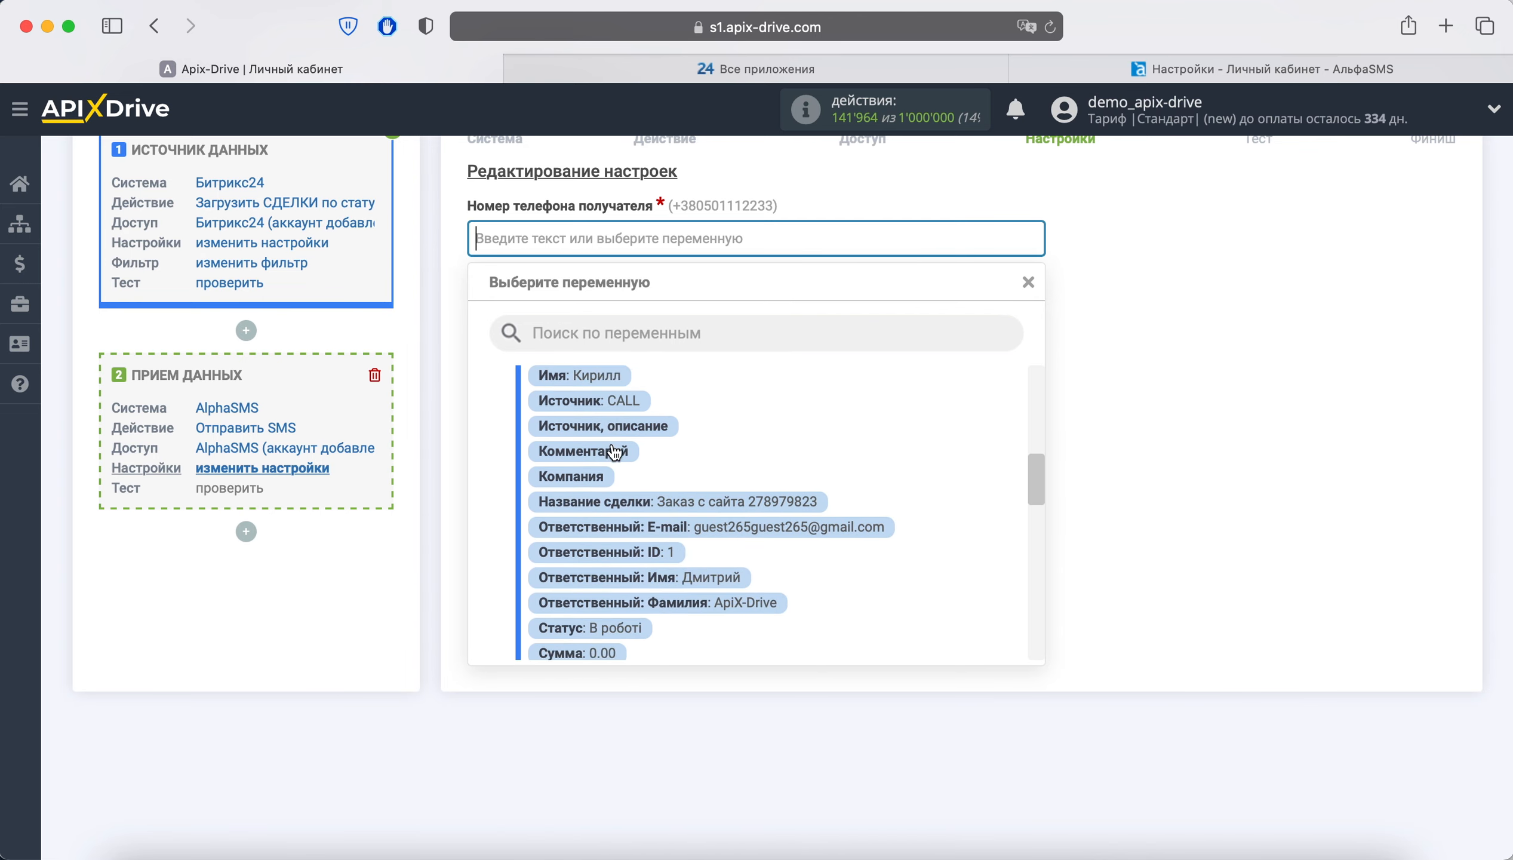
pyautogui.click(683, 584)
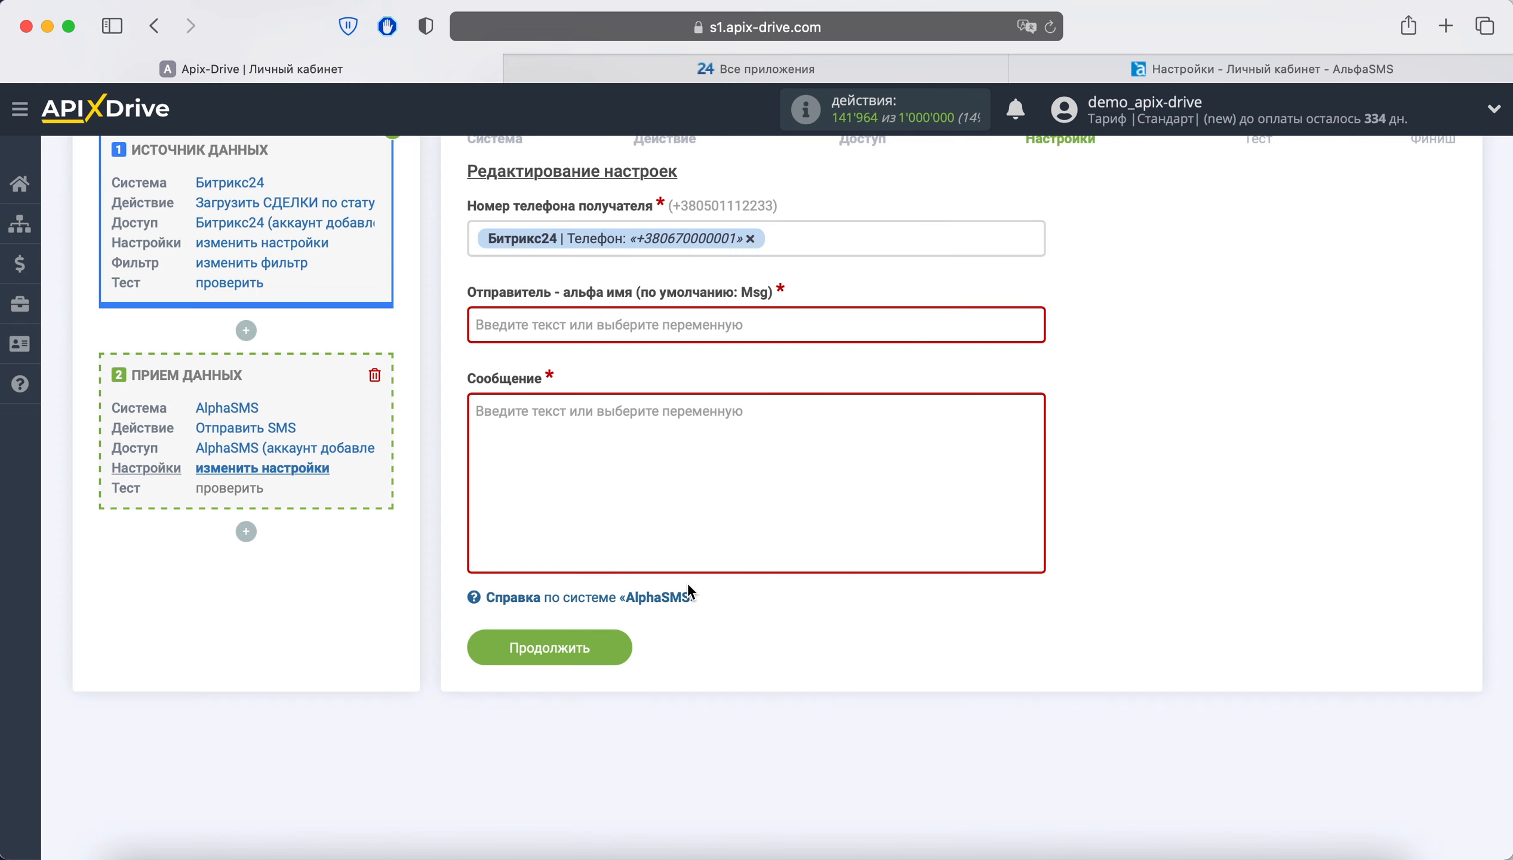
# Set the sender alpha name to "Msg".
pyautogui.click(562, 326)
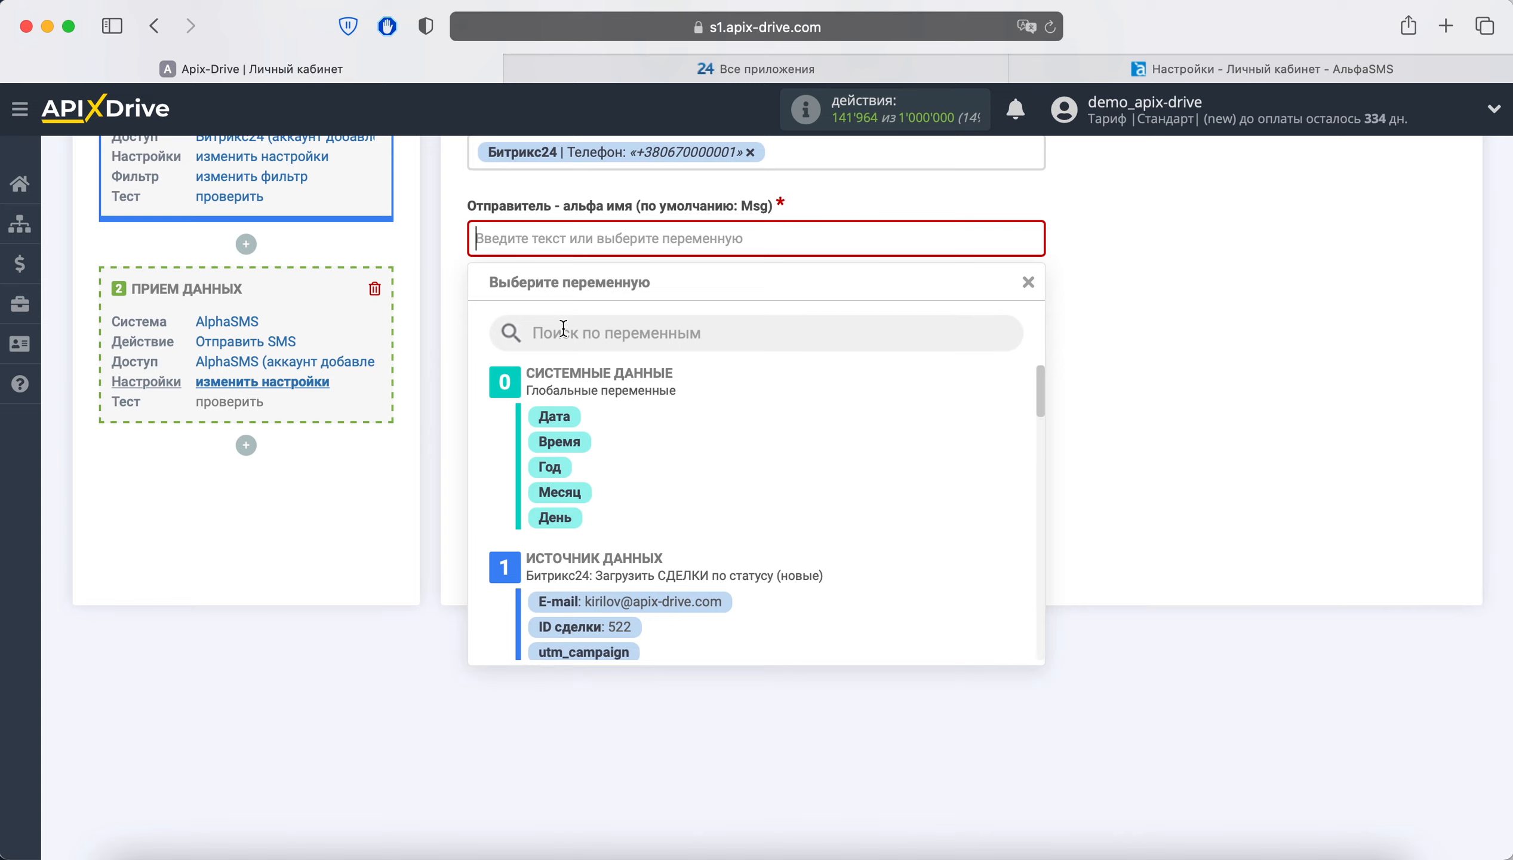
pyautogui.write('Msg')
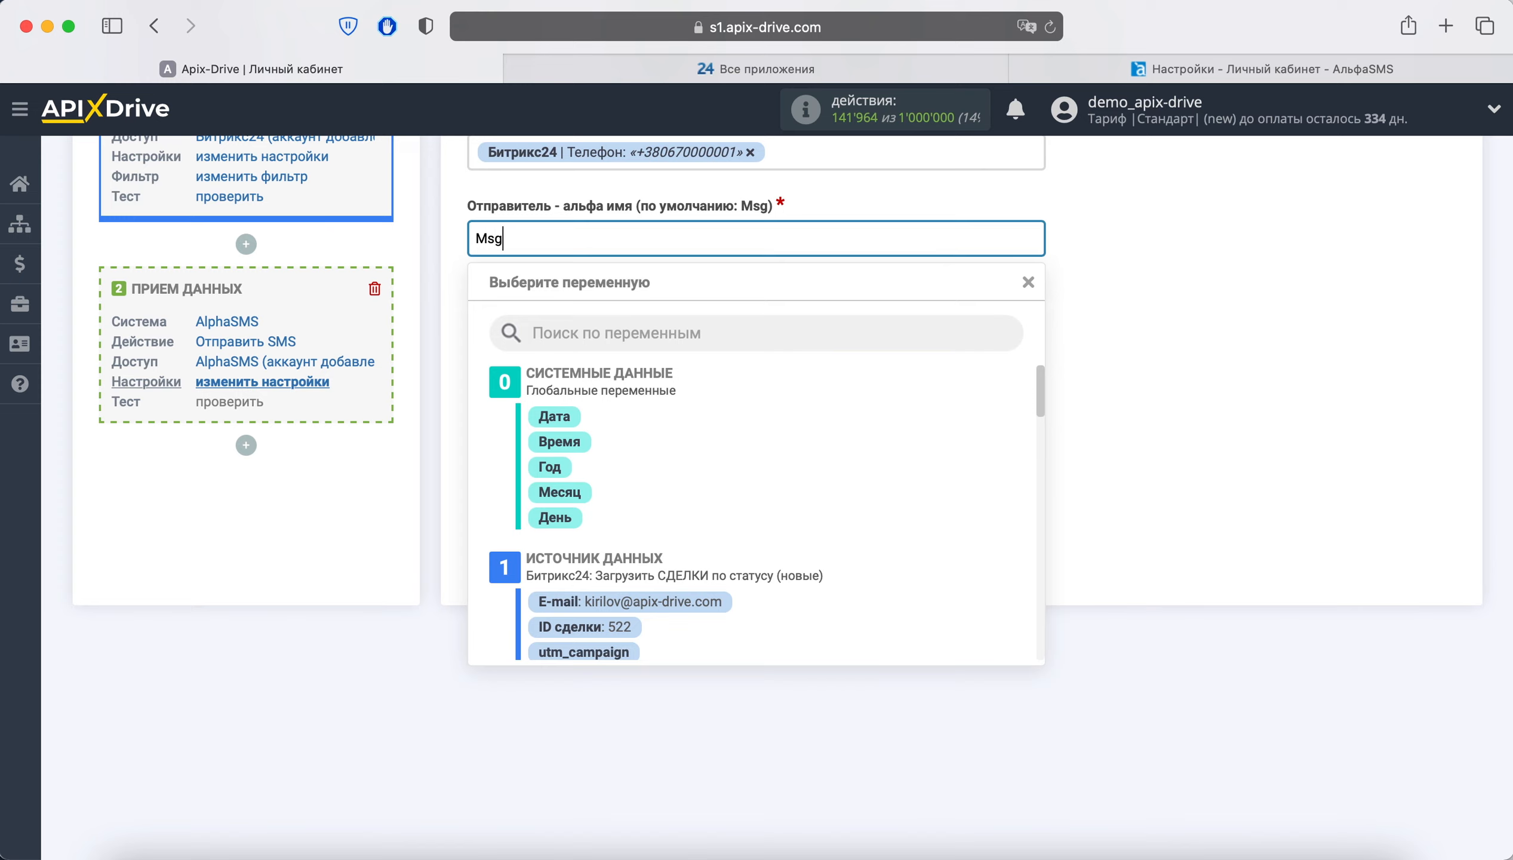
pyautogui.click(1097, 307)
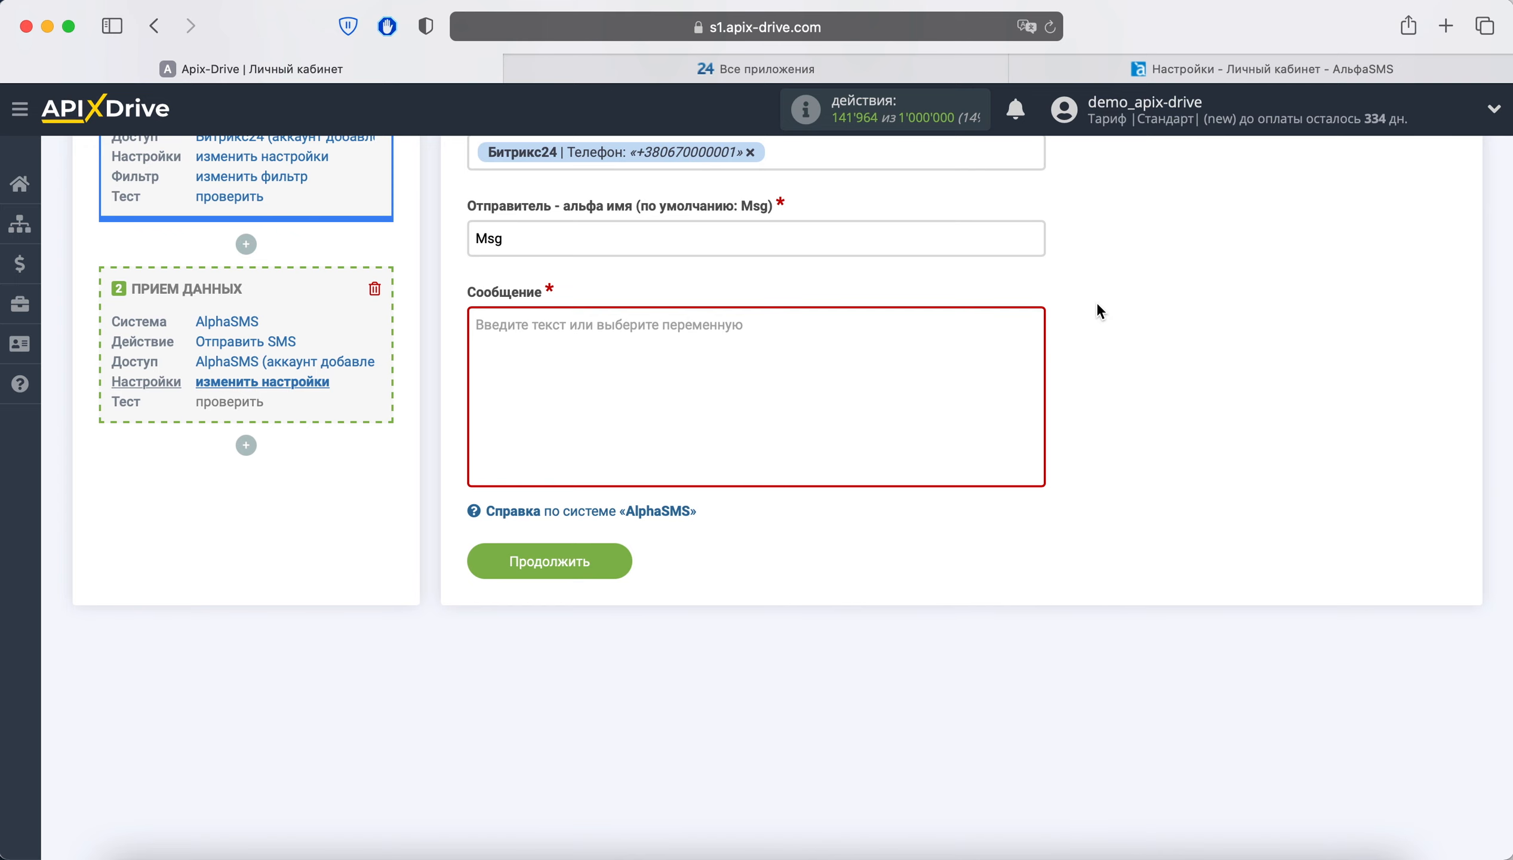
# Begin the SMS message with "Здравствуйте," followed by the Битрикс24 variable "Имя".
pyautogui.click(717, 320)
pyautogui.scroll(-3, 716, 321)
pyautogui.write('з')
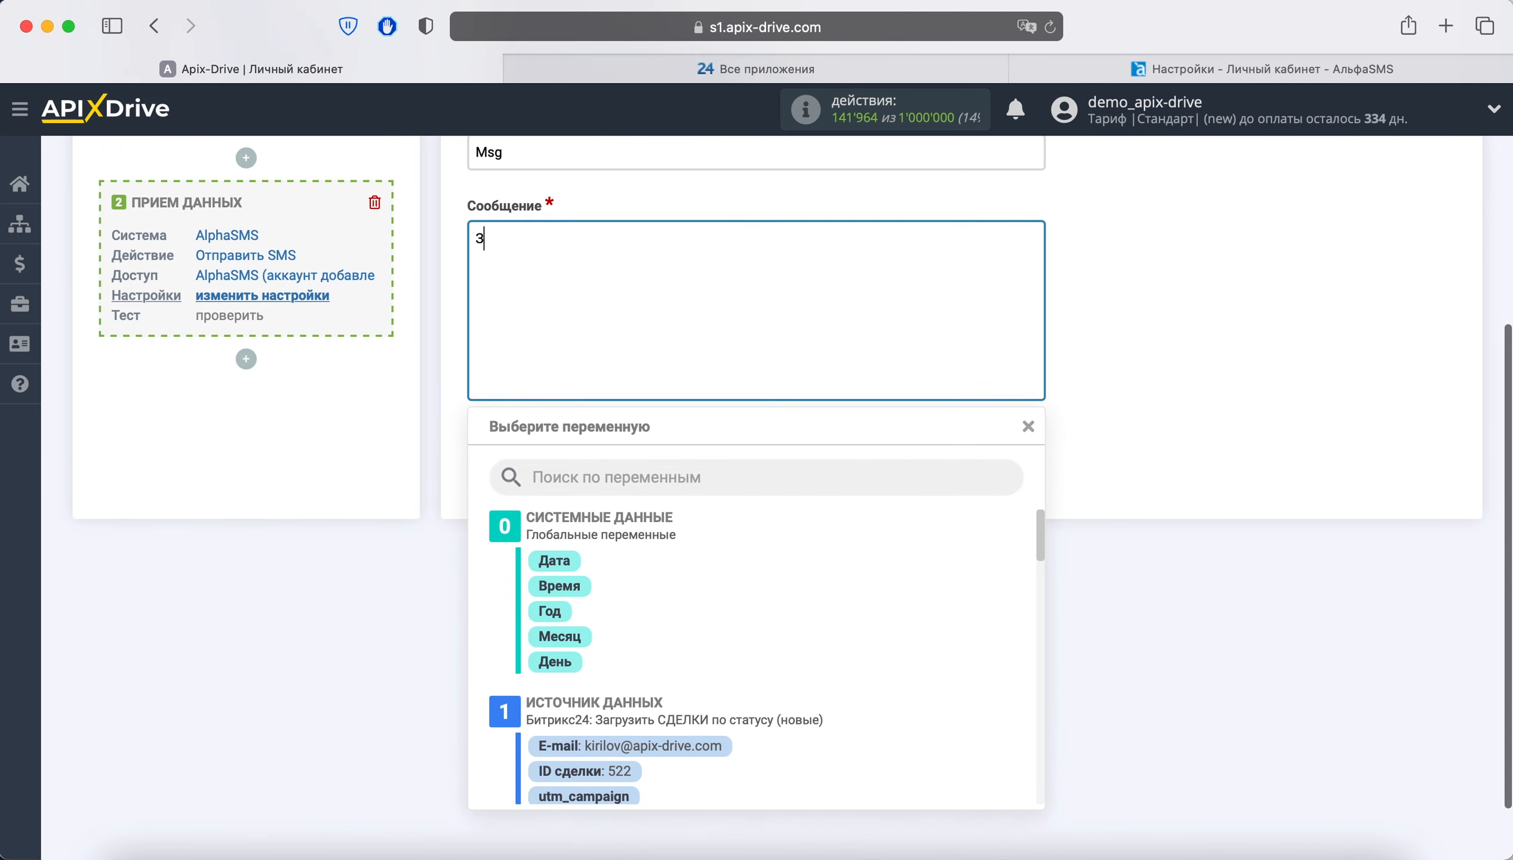
pyautogui.write('дравствуй')
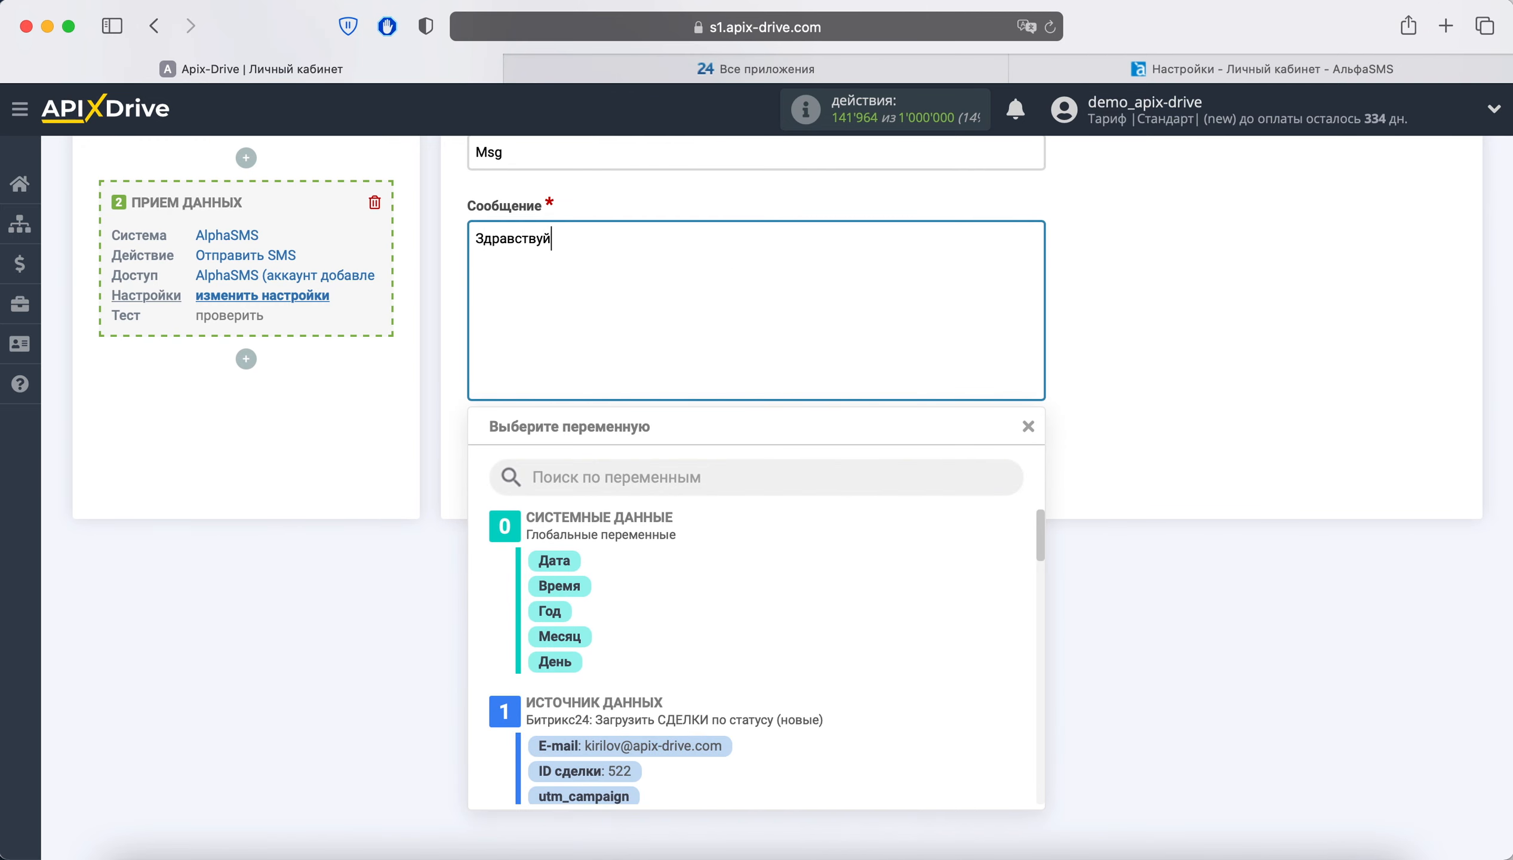
pyautogui.write('те,')
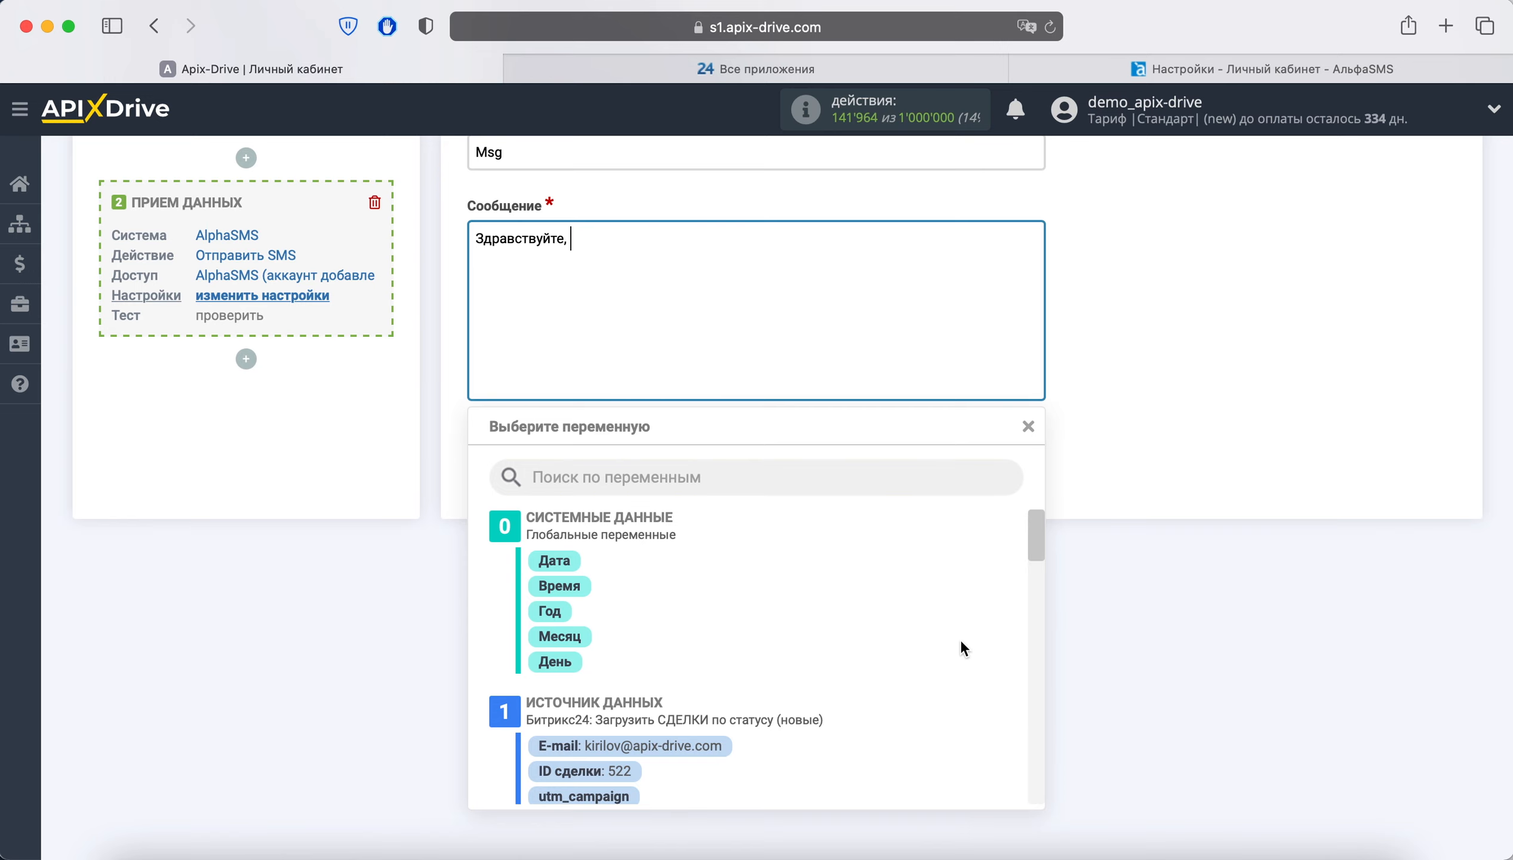
pyautogui.scroll(-8, 894, 640)
pyautogui.scroll(-1, 889, 637)
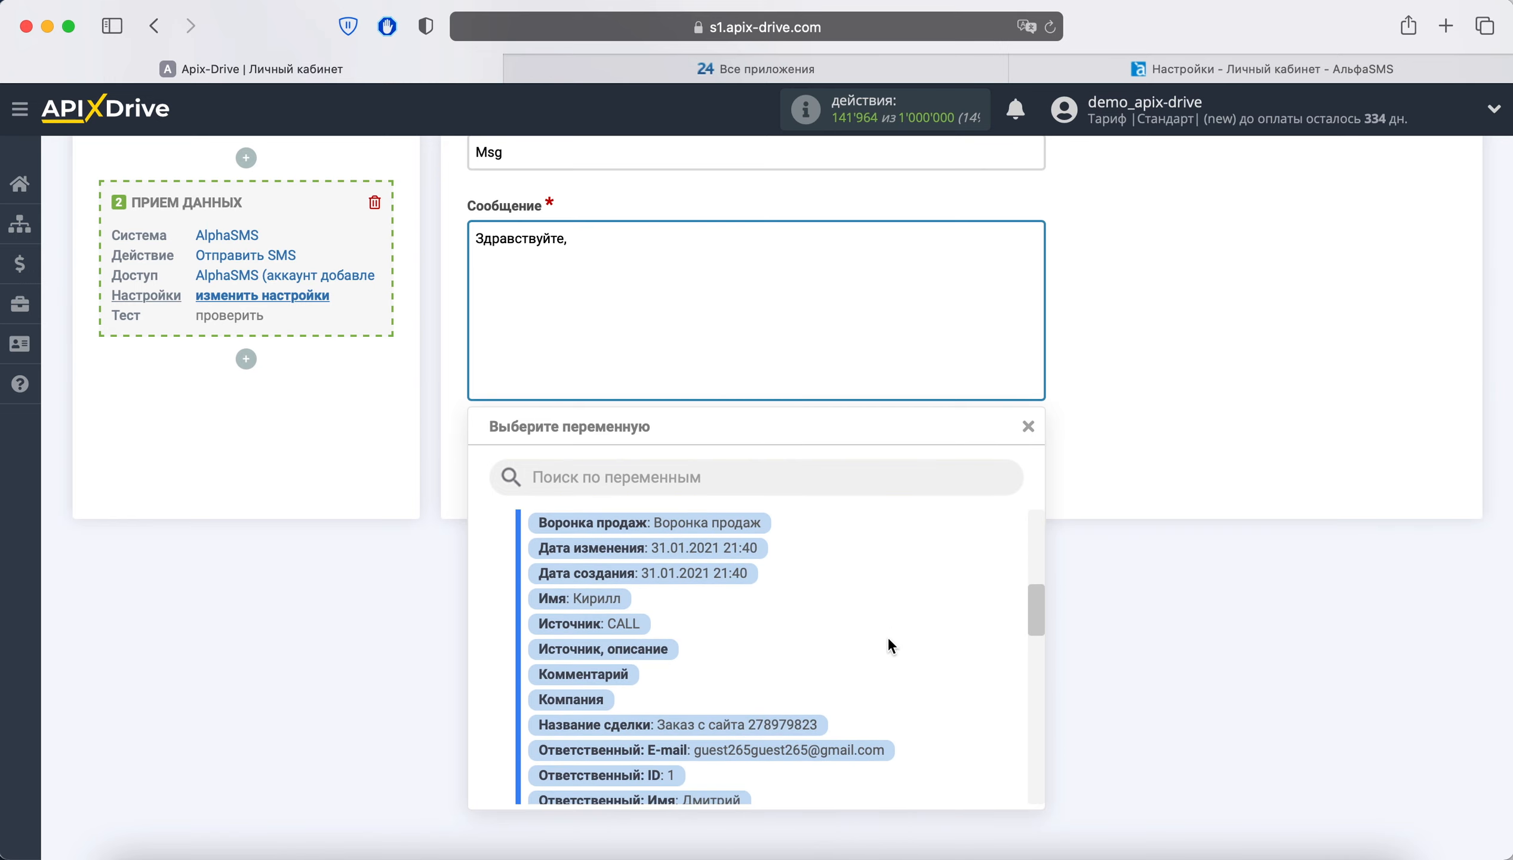
pyautogui.click(574, 600)
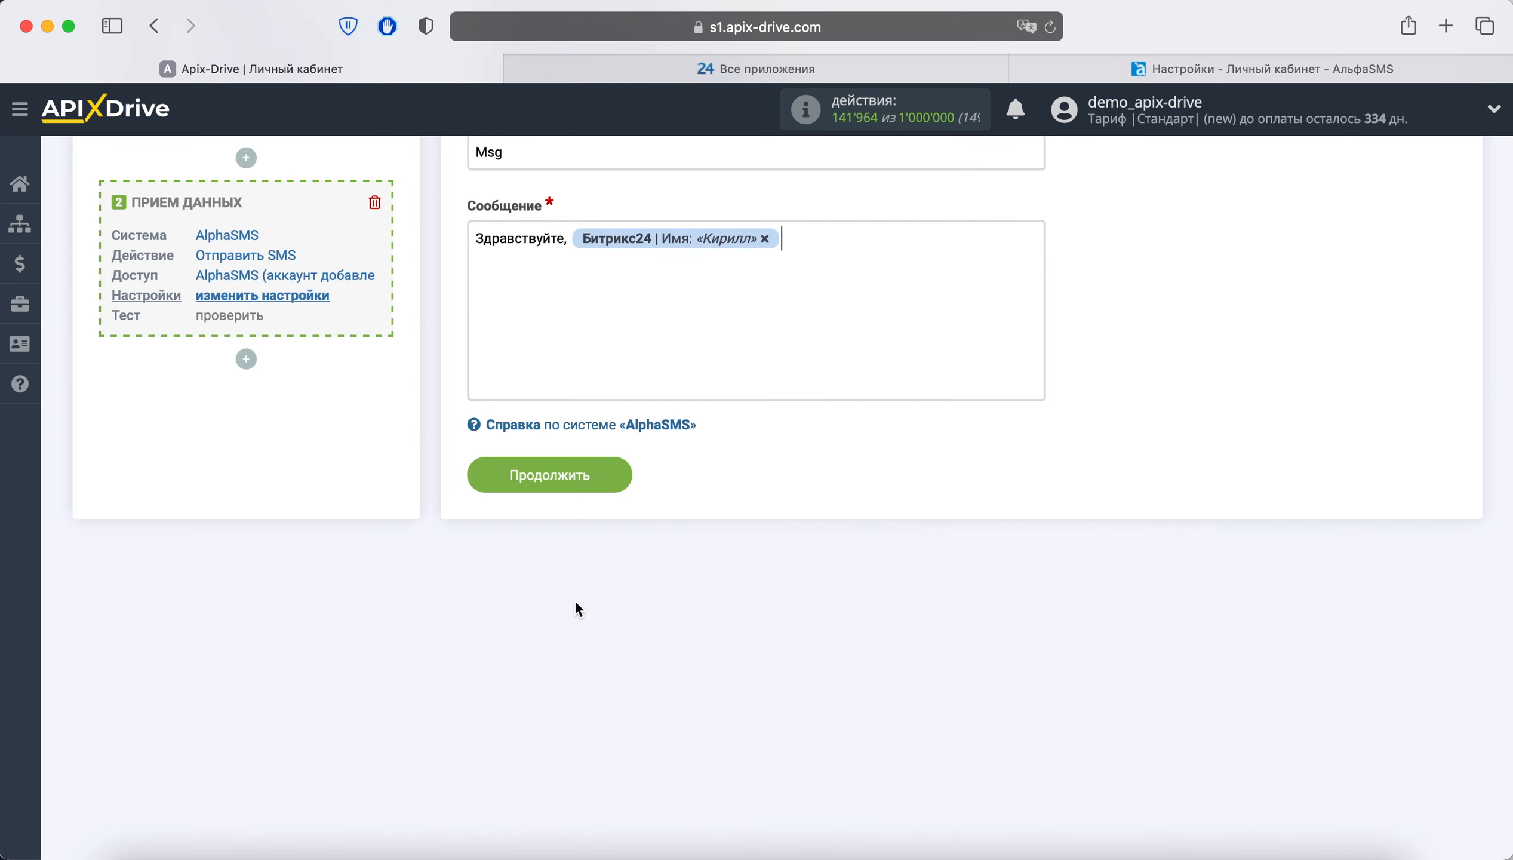
# Complete the greeting with "!", add the lines "Ваш заказ принят в работу!" and "Спасибо!", and continue to the test stage.
pyautogui.write('!')
pyautogui.press('Return')
pyautogui.write('Ваш заказ принят в работу!')
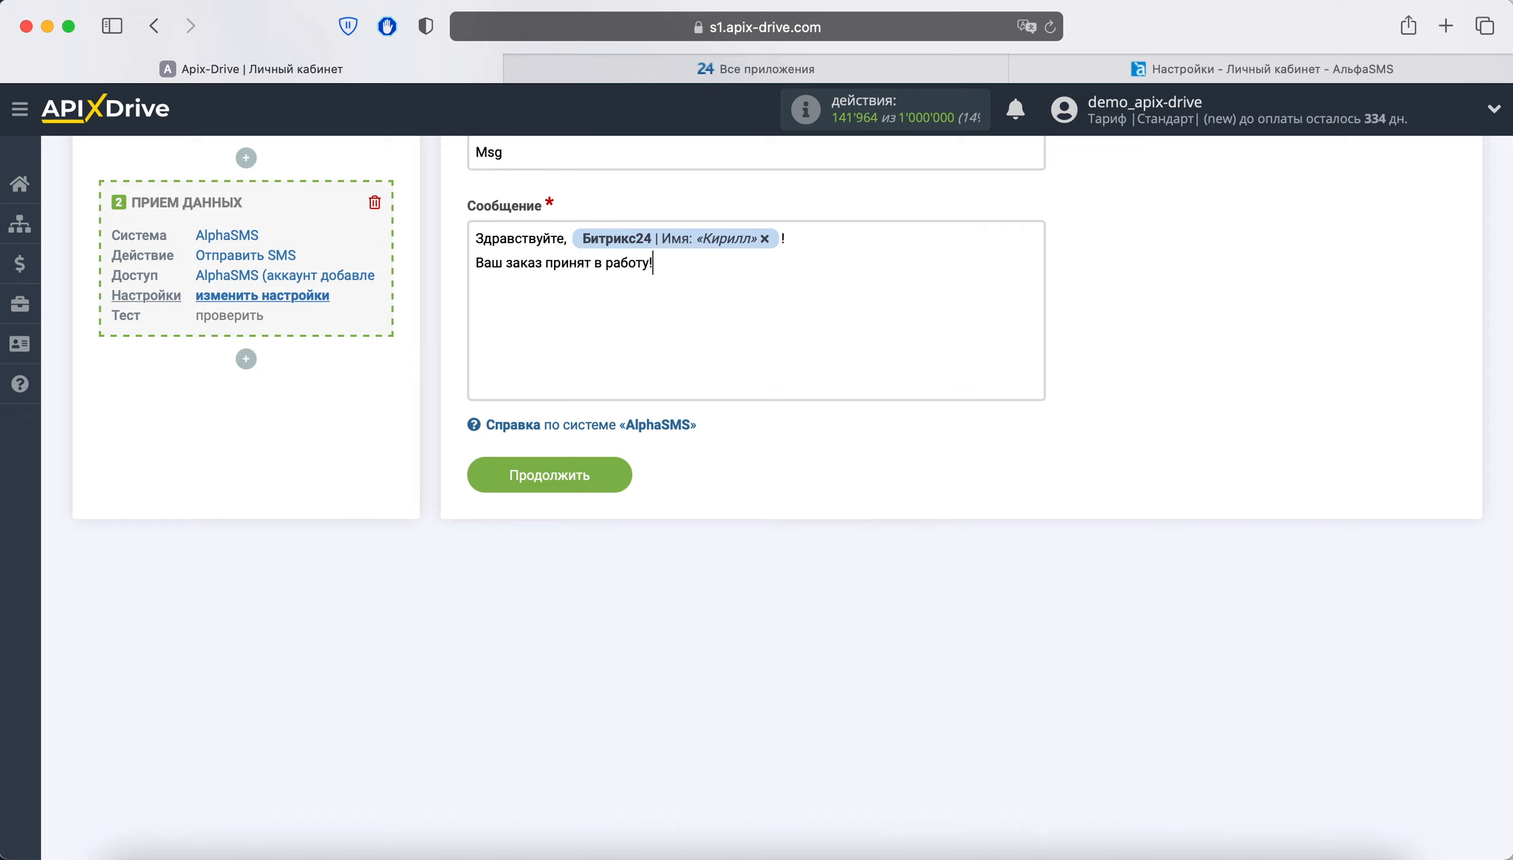
pyautogui.press('Return')
pyautogui.write('Спасибо!')
pyautogui.click(577, 479)
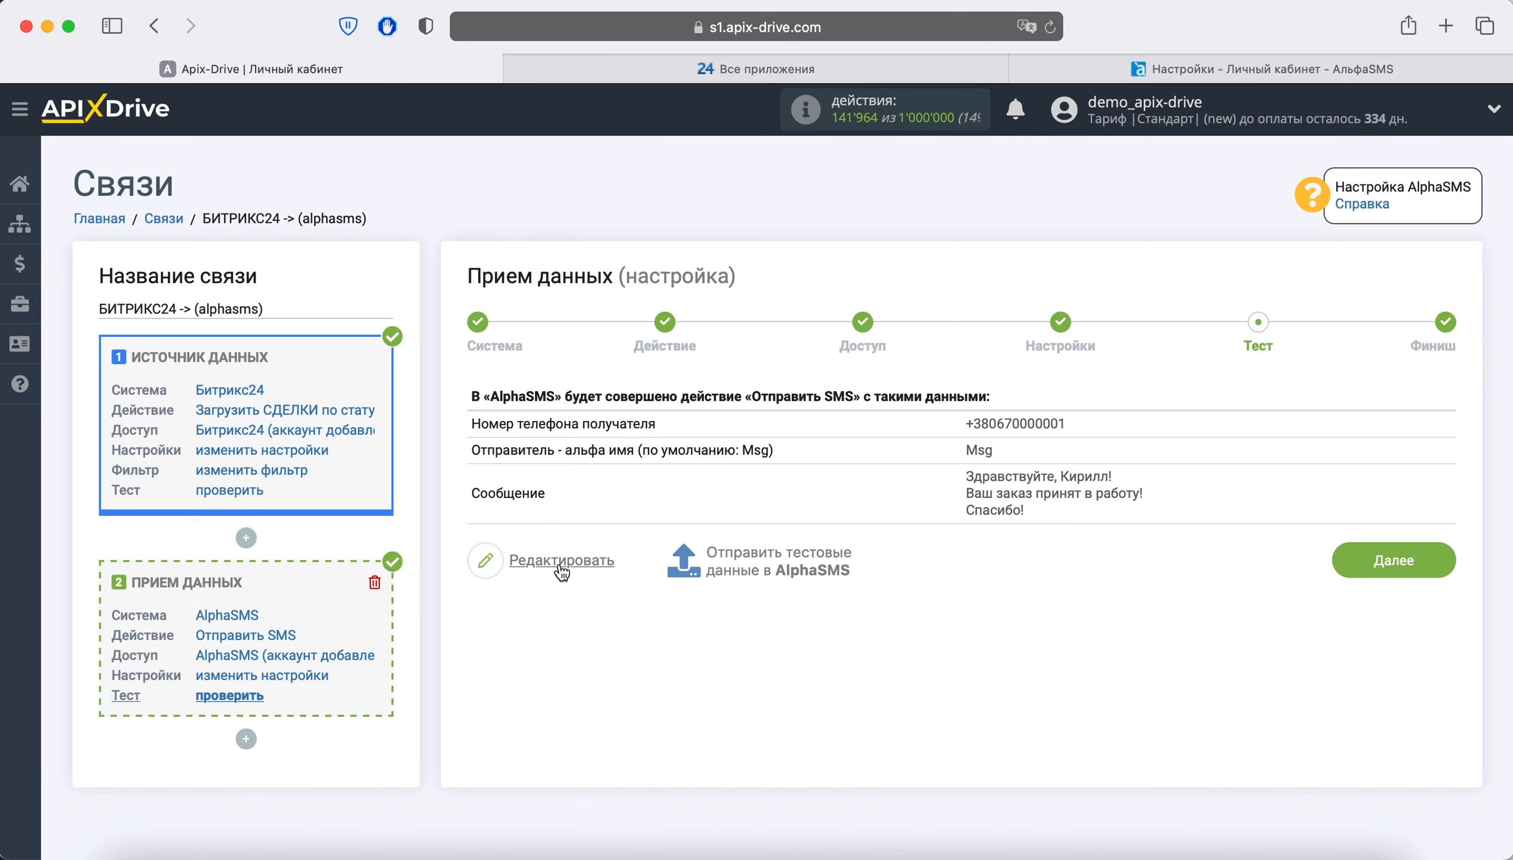
# Send the test data to AlphaSMS and check the API report on the AlphaSMS site.
pyautogui.click(736, 558)
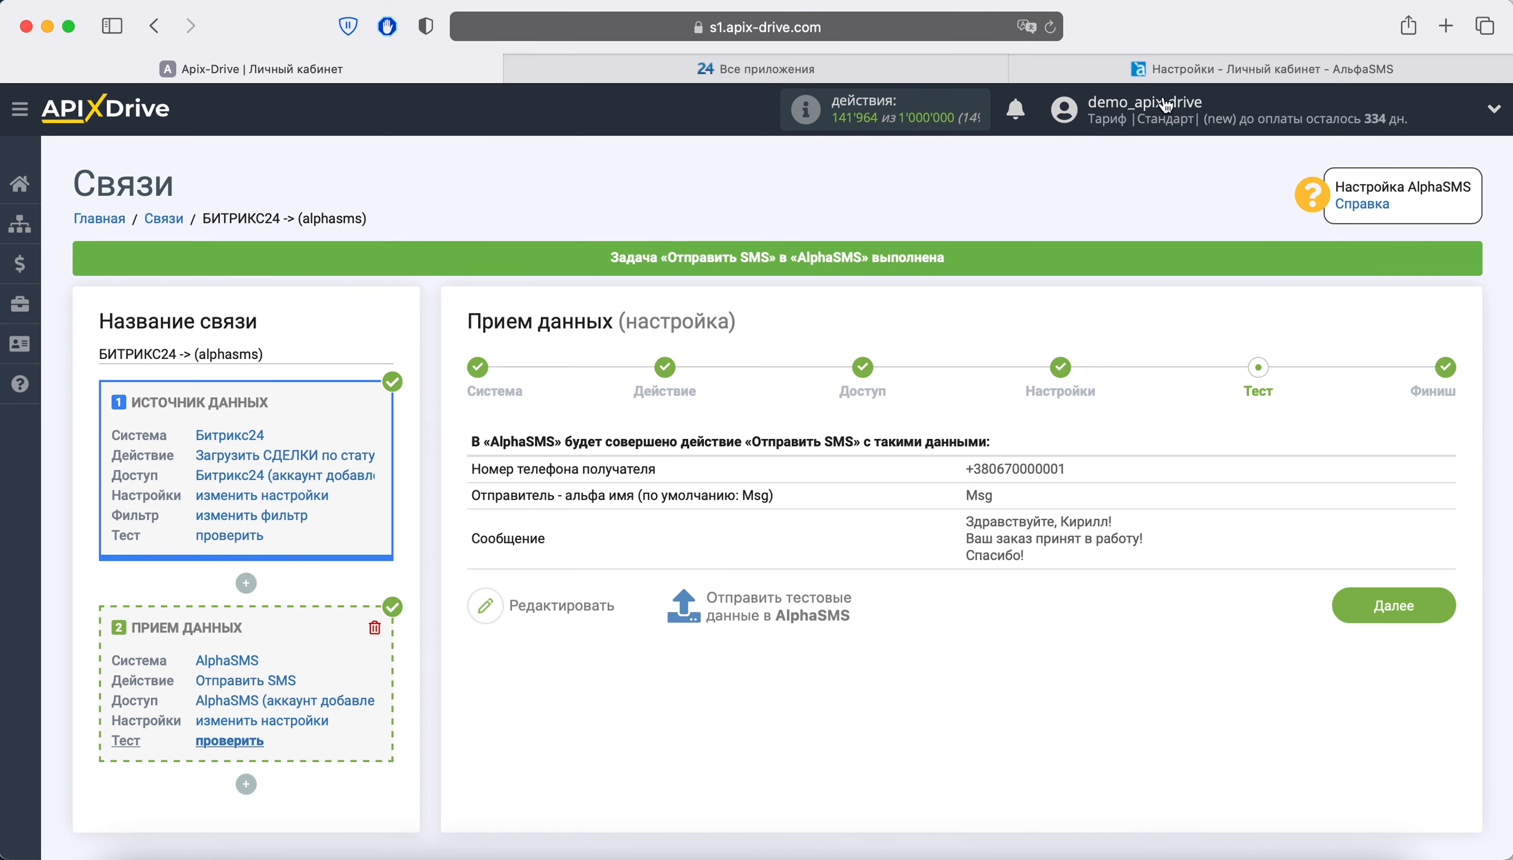
pyautogui.click(1181, 68)
pyautogui.click(84, 335)
pyautogui.click(705, 240)
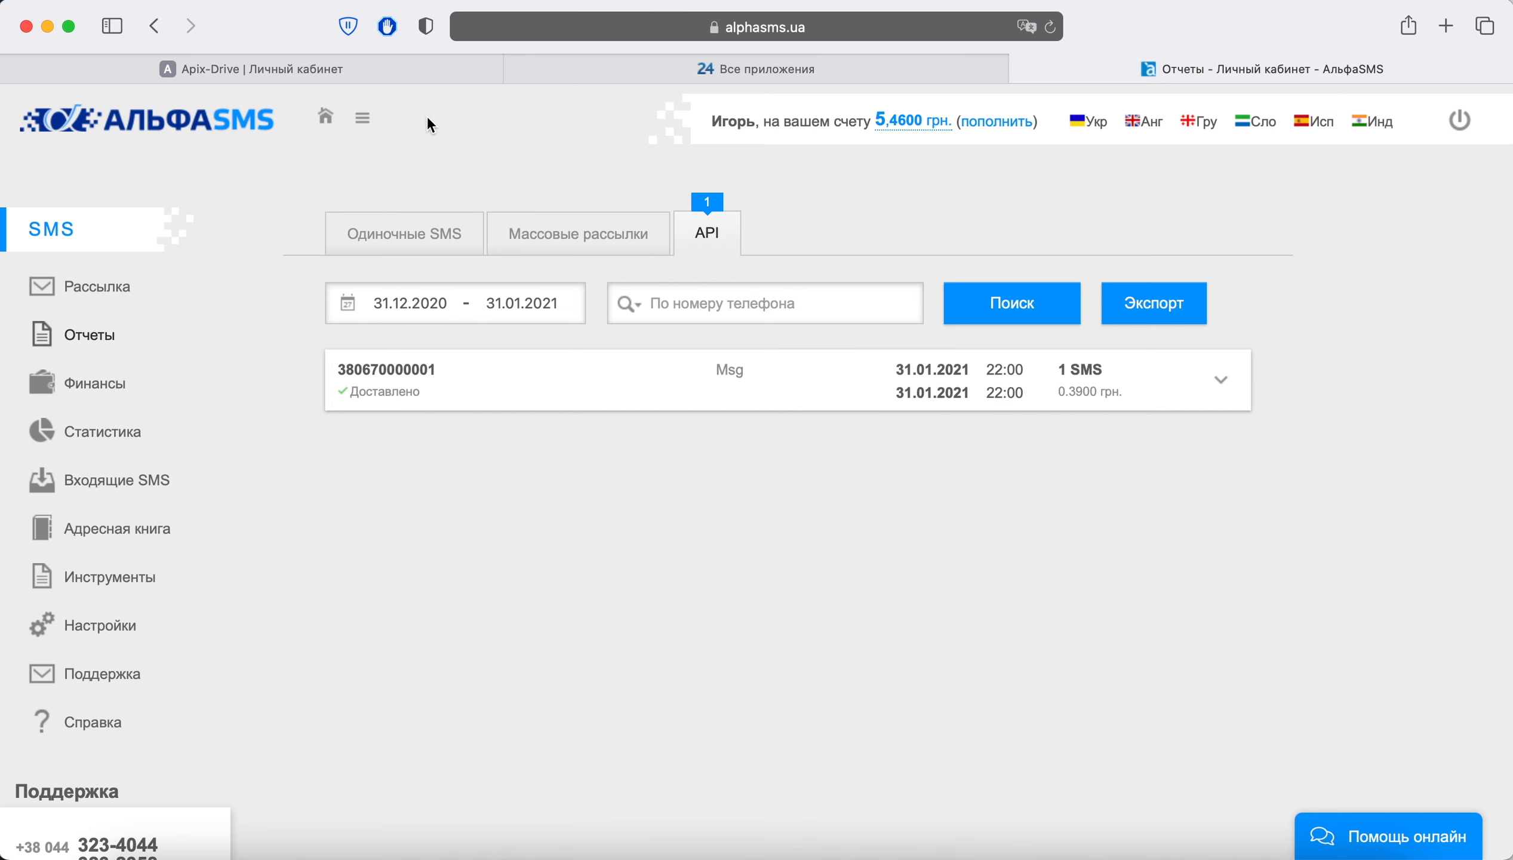
# Return to ApiX-Drive, complete the data destination setup and enable automatic updating for the connection.
pyautogui.click(376, 70)
pyautogui.click(1345, 606)
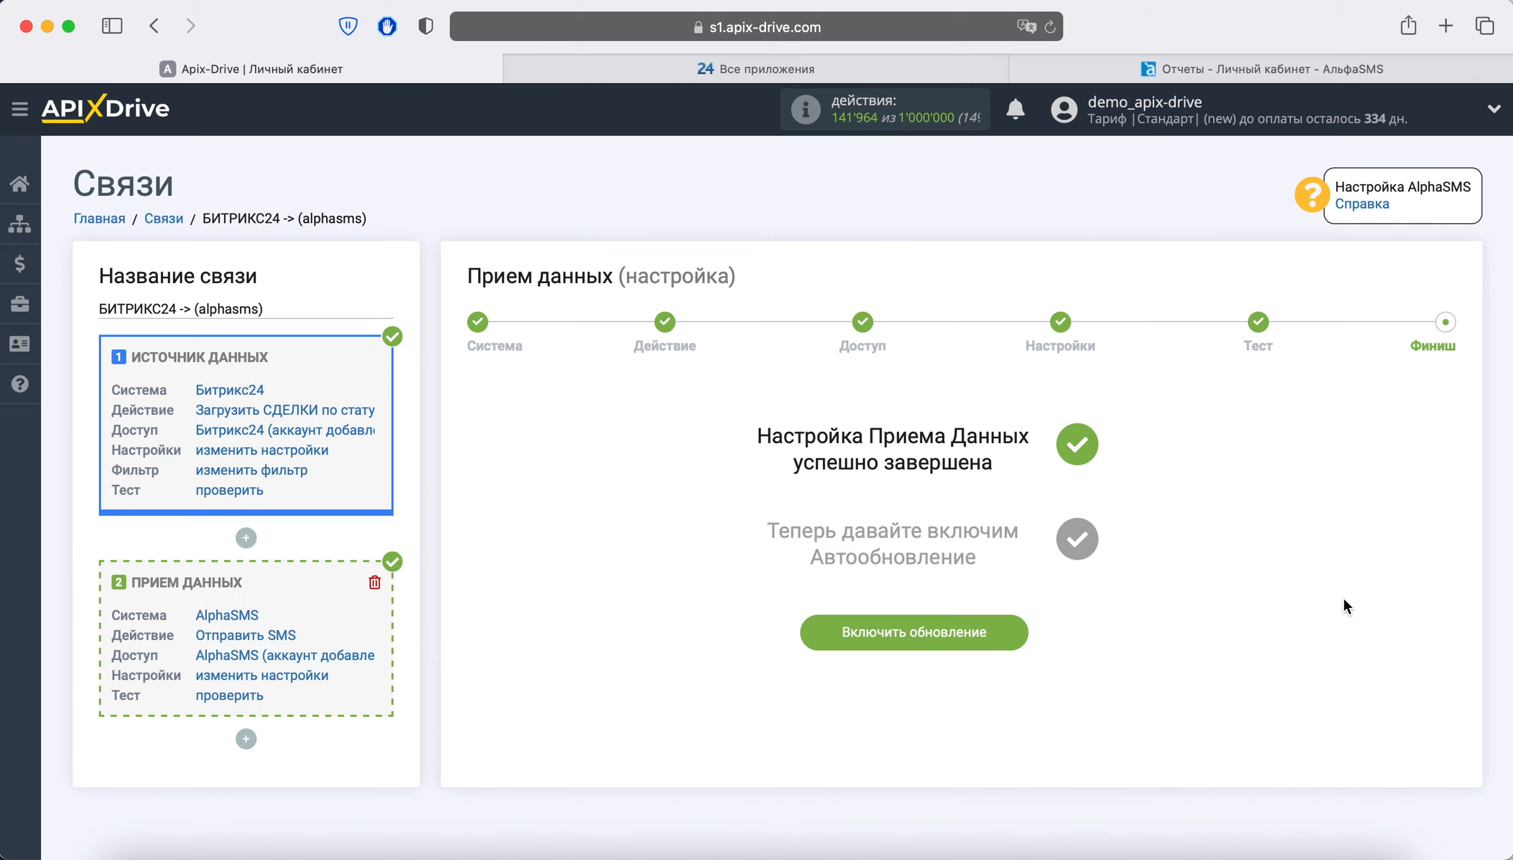
pyautogui.click(1003, 628)
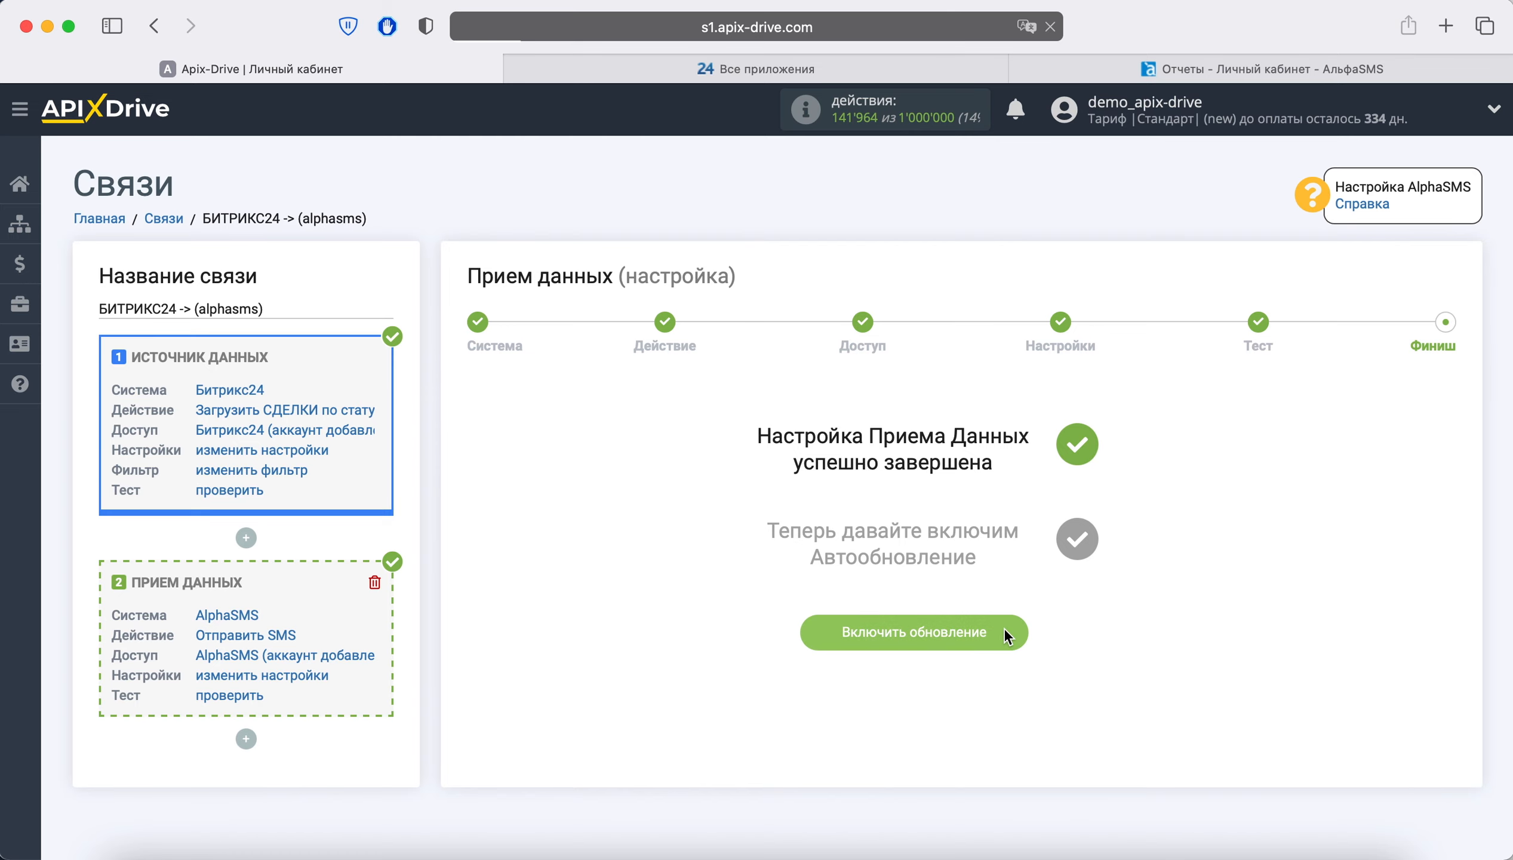
# Set the connection's update interval to 5 minutes, save the settings and reload the connection list.
pyautogui.click(1433, 346)
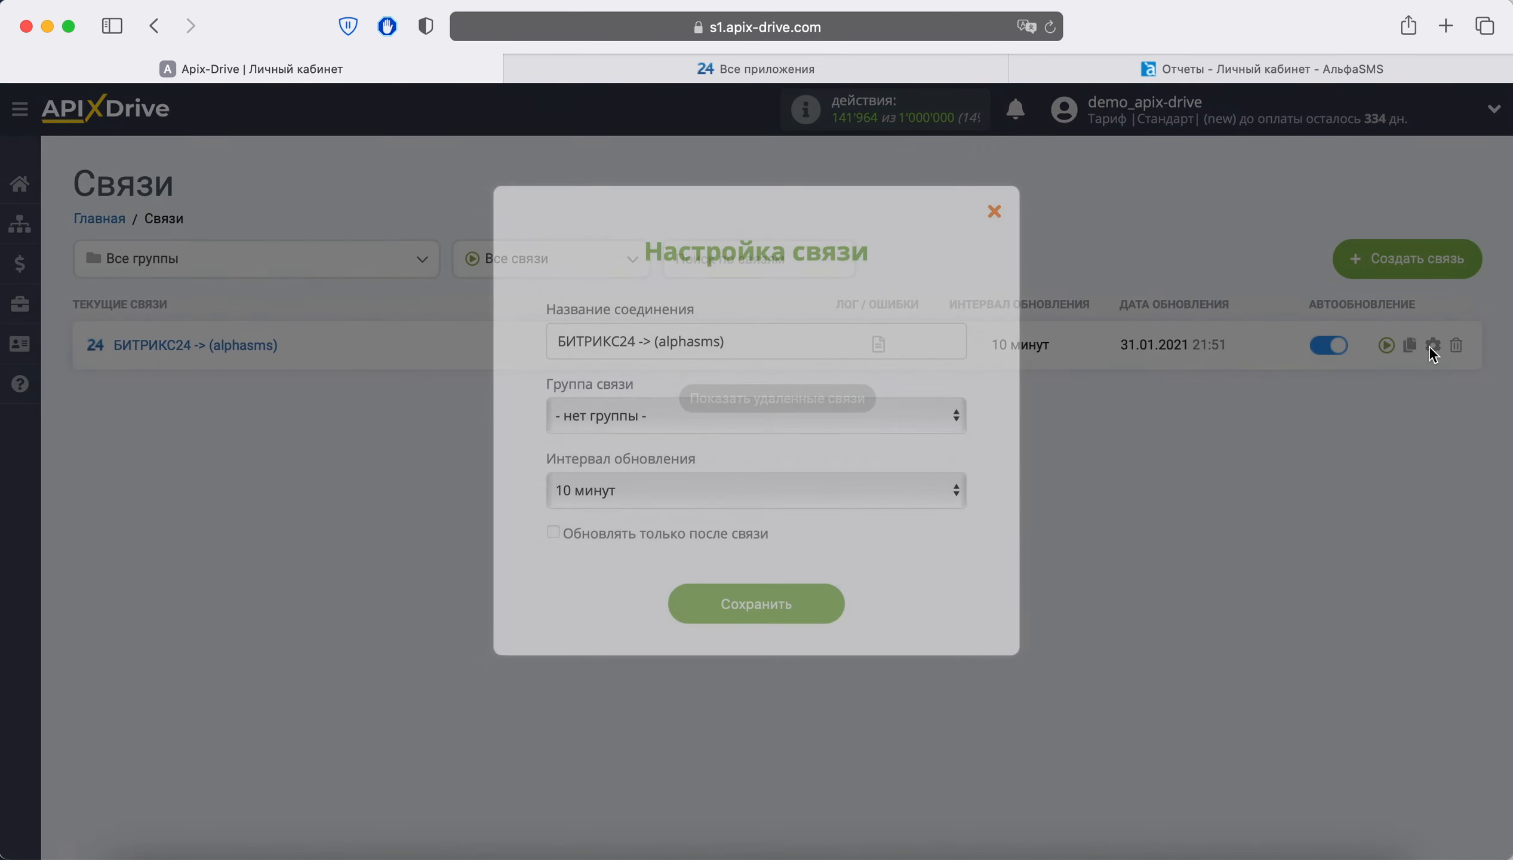
pyautogui.click(733, 493)
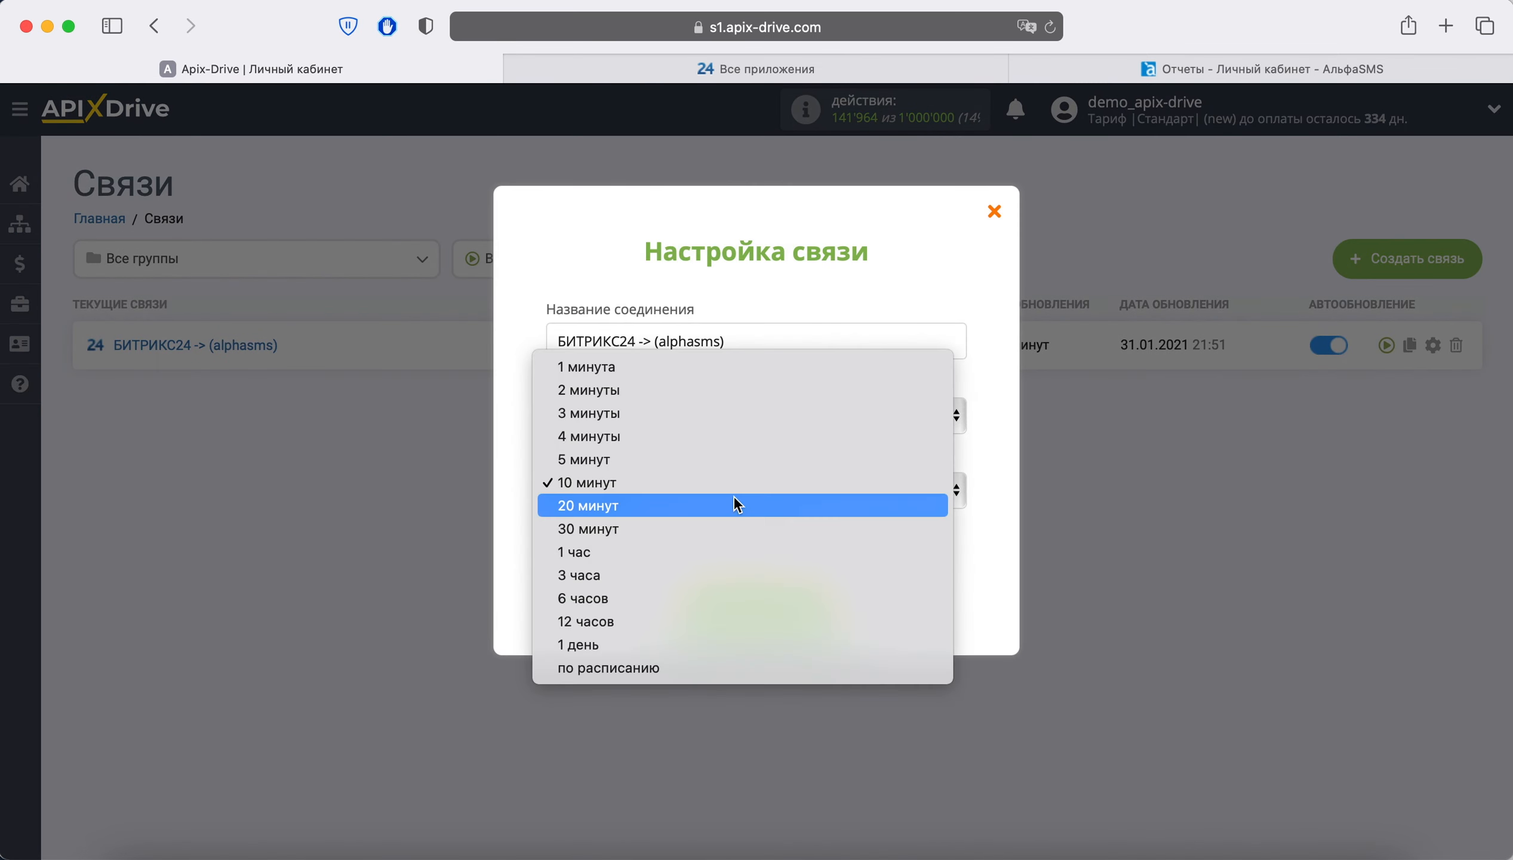
pyautogui.click(692, 460)
pyautogui.click(809, 608)
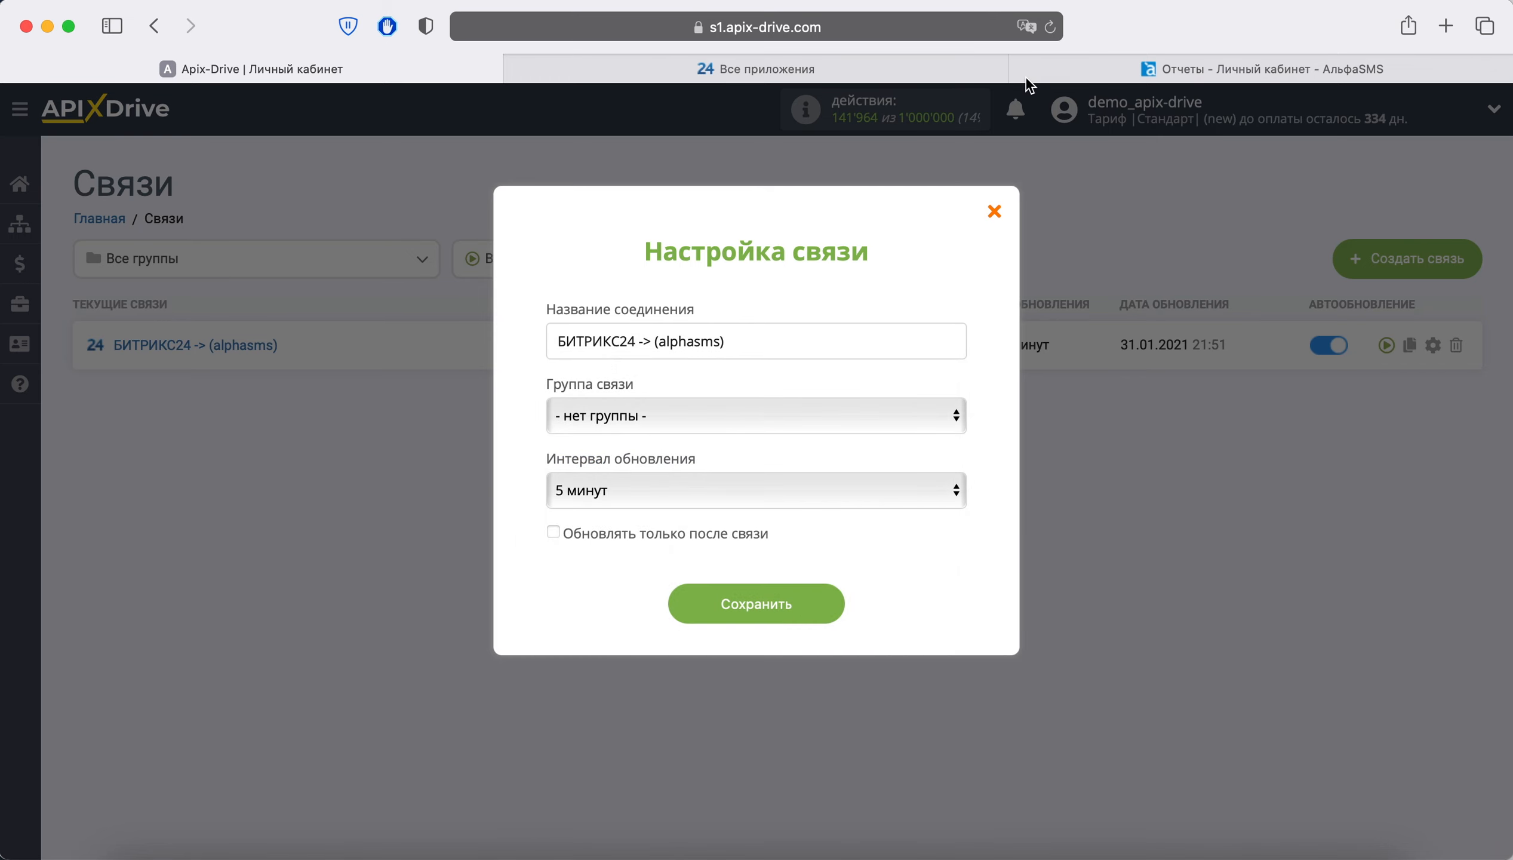
pyautogui.click(1050, 27)
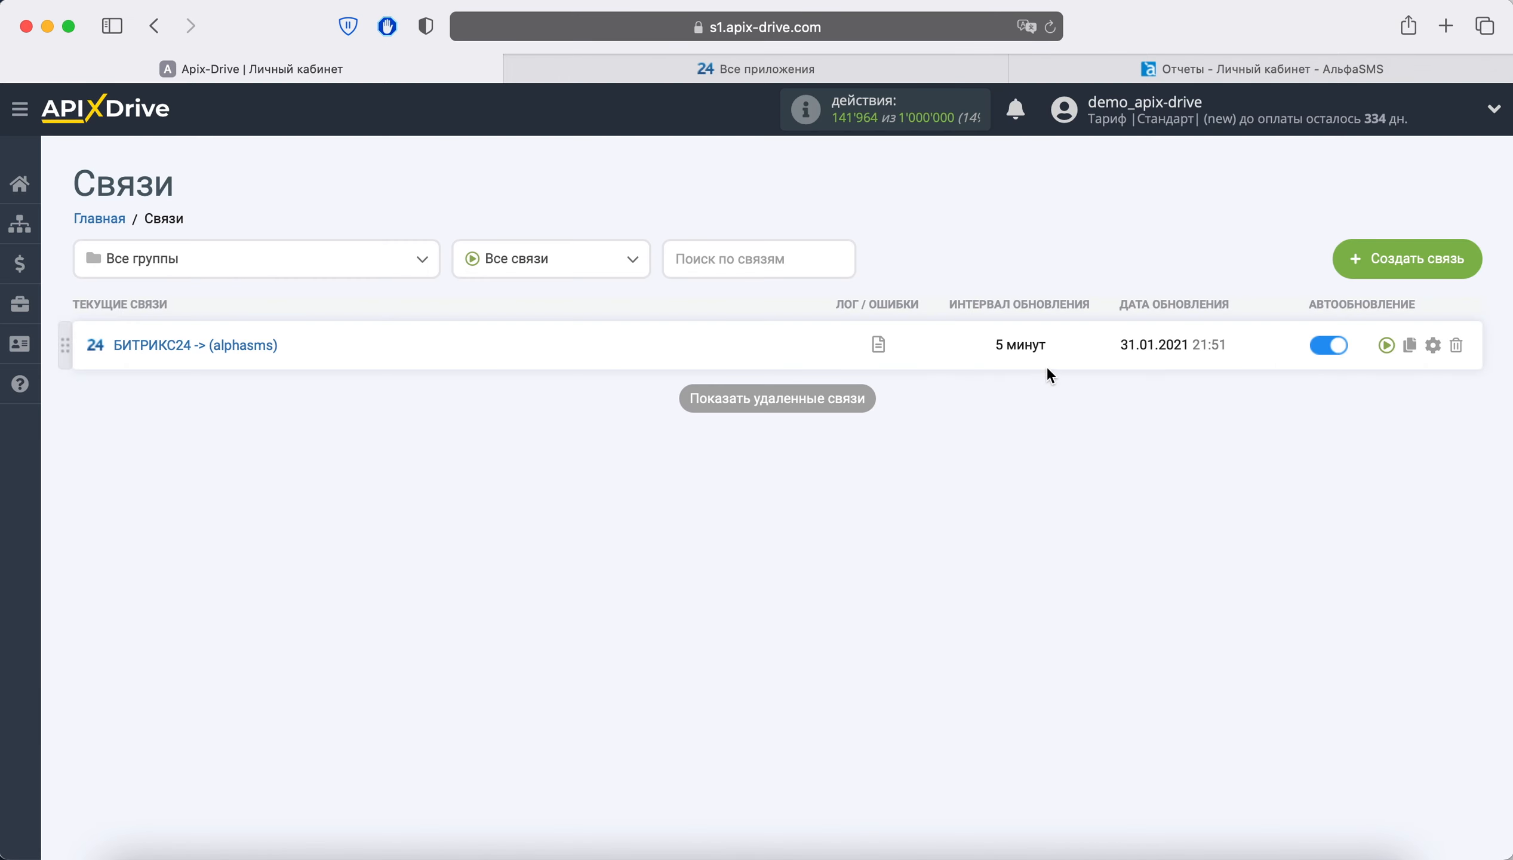